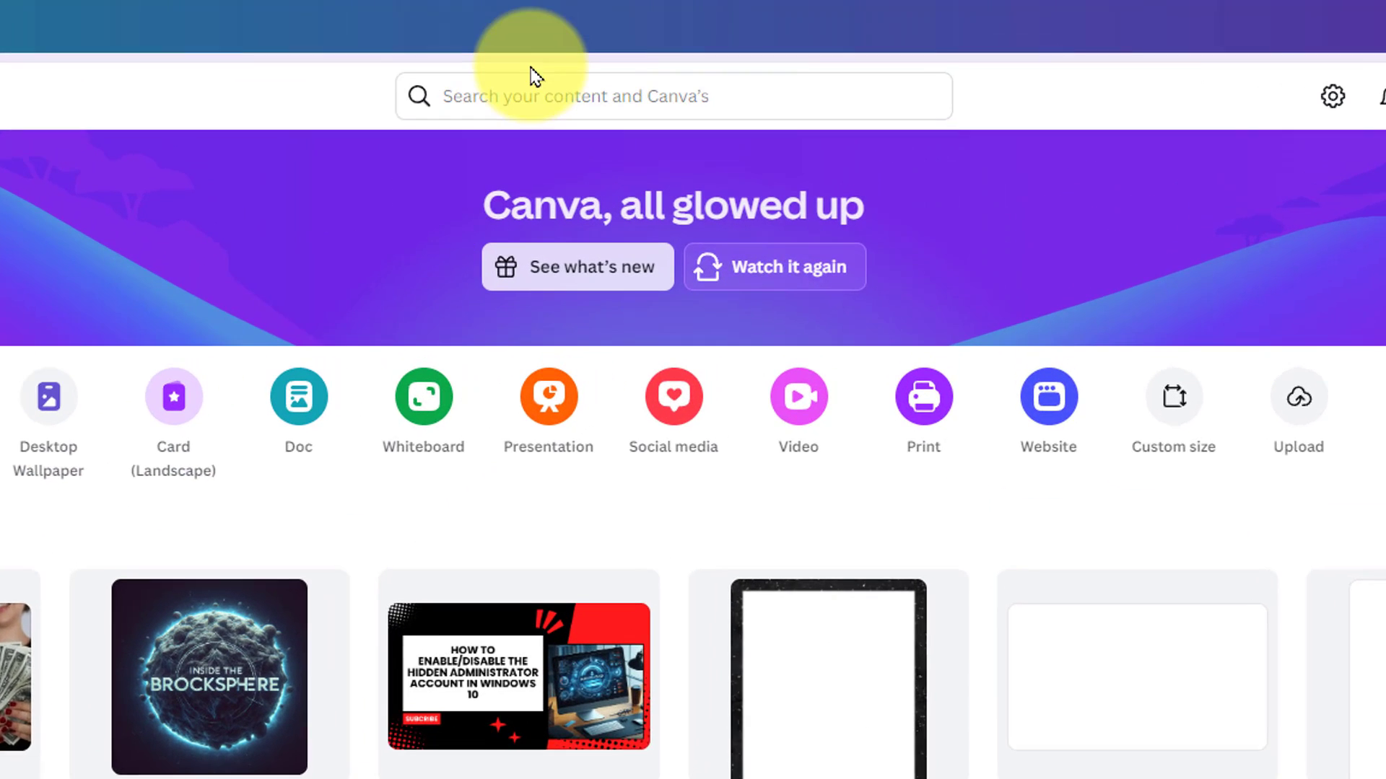
# Search for "youtube thumbnail" and choose the YouTube Thumbnail format of 1280 × 720 px.
pyautogui.click(708, 55)
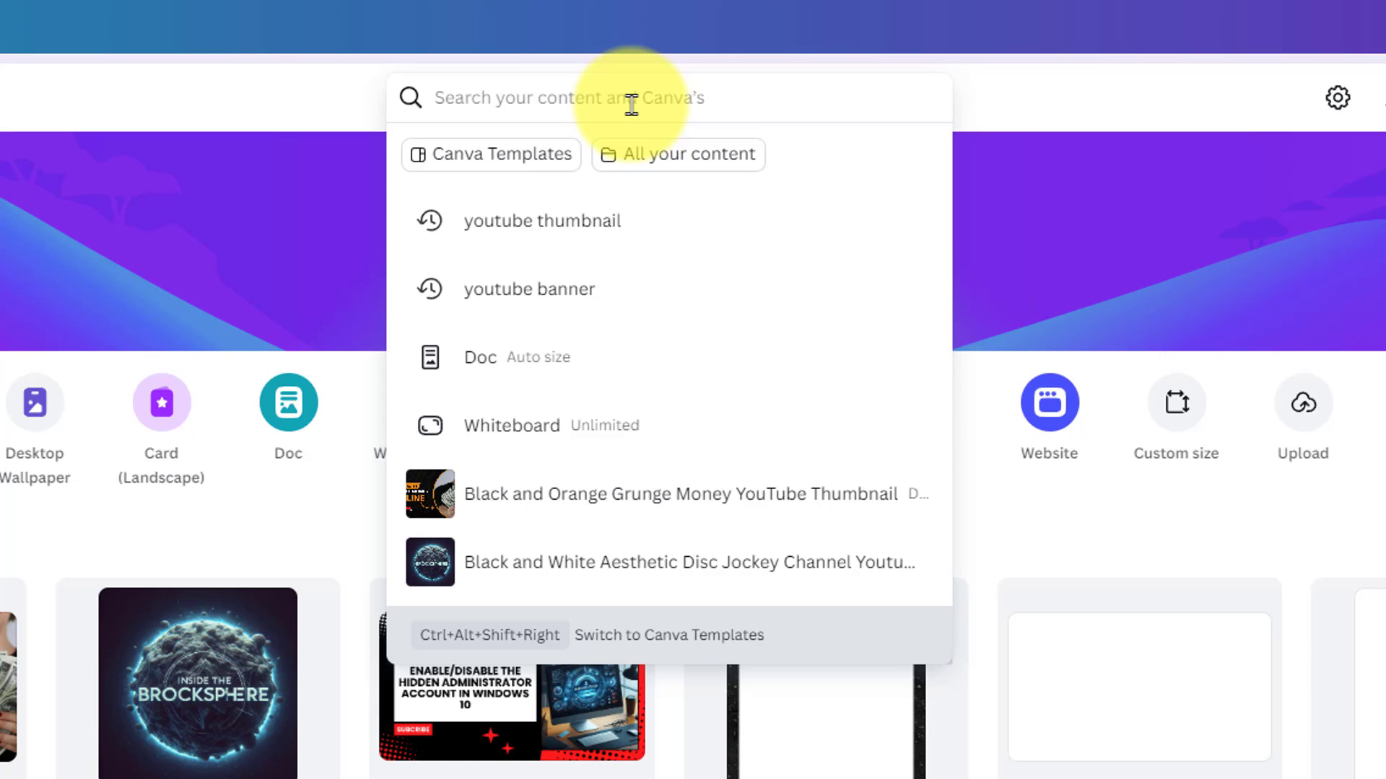
pyautogui.write('youtube thu')
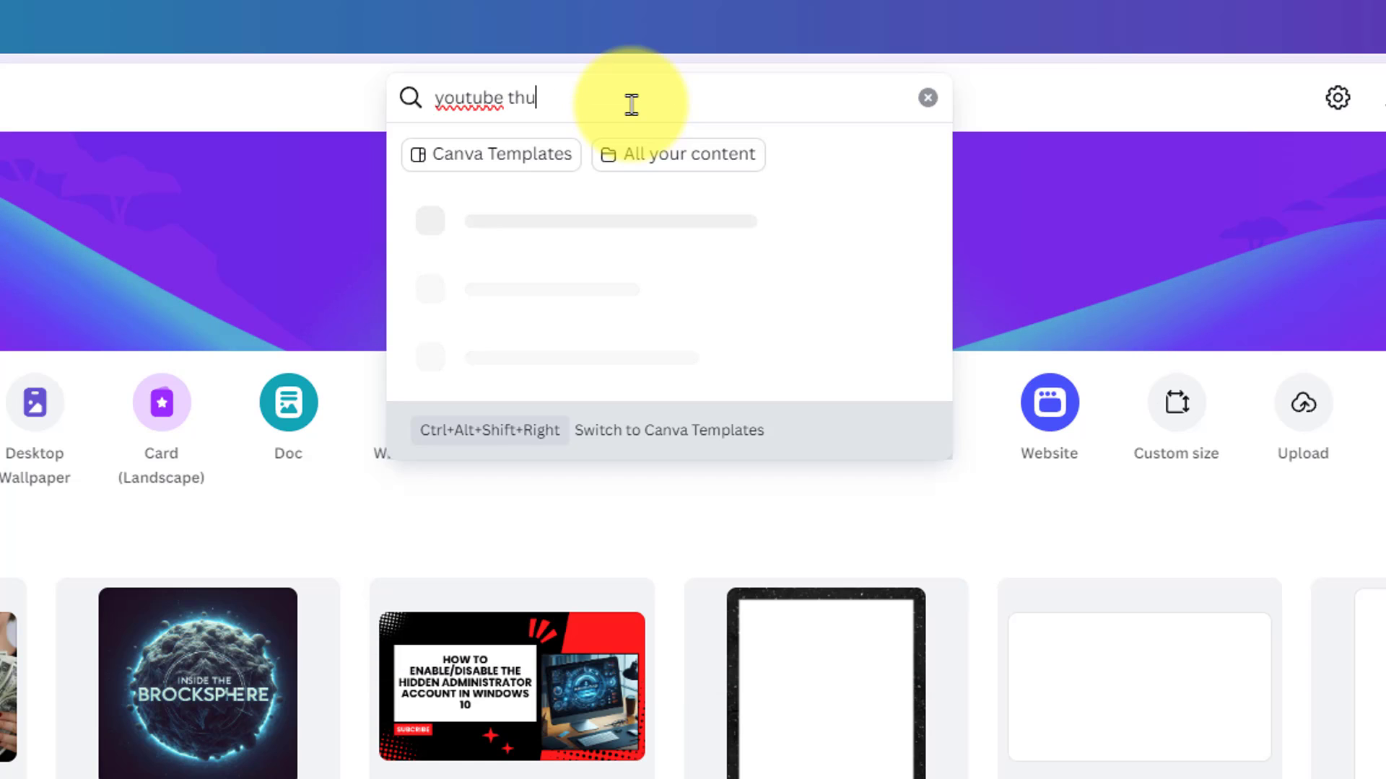
pyautogui.write('mbnail')
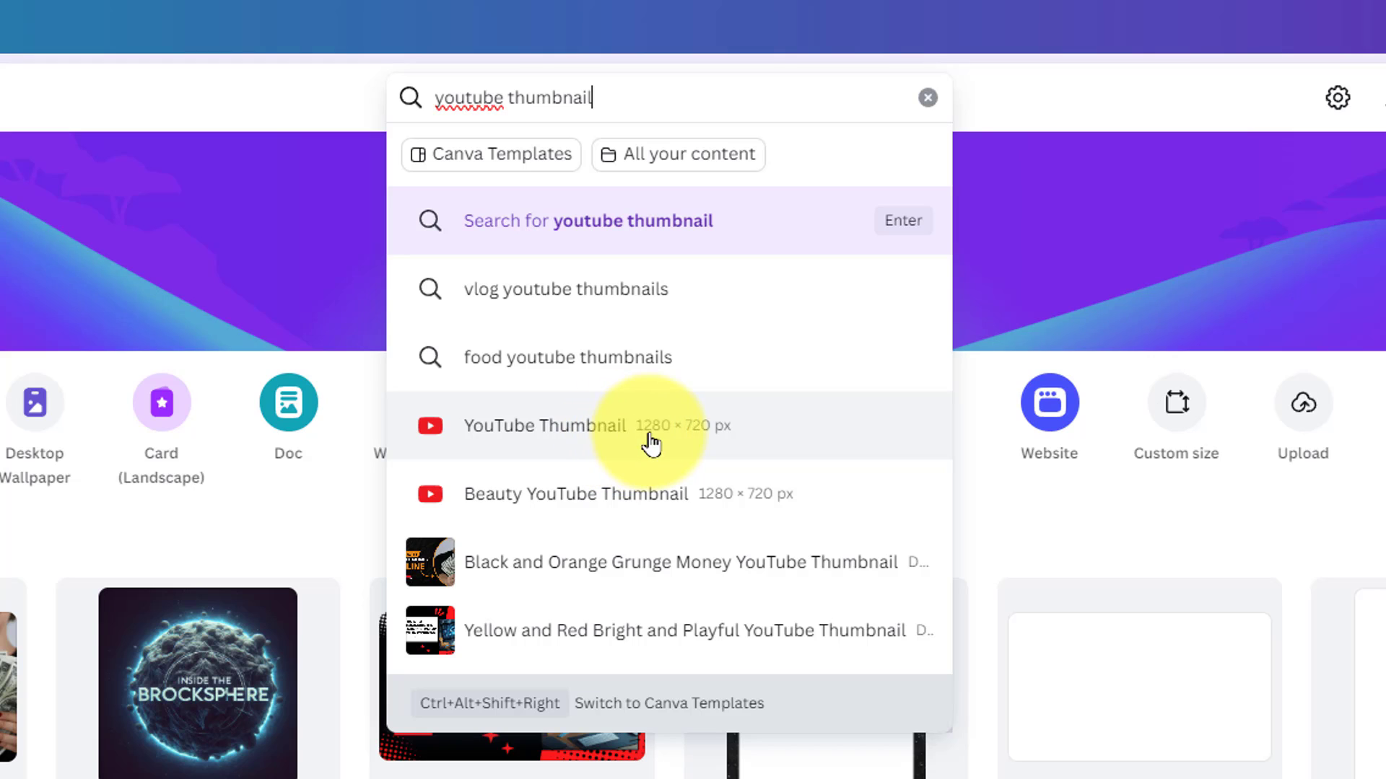
pyautogui.click(732, 440)
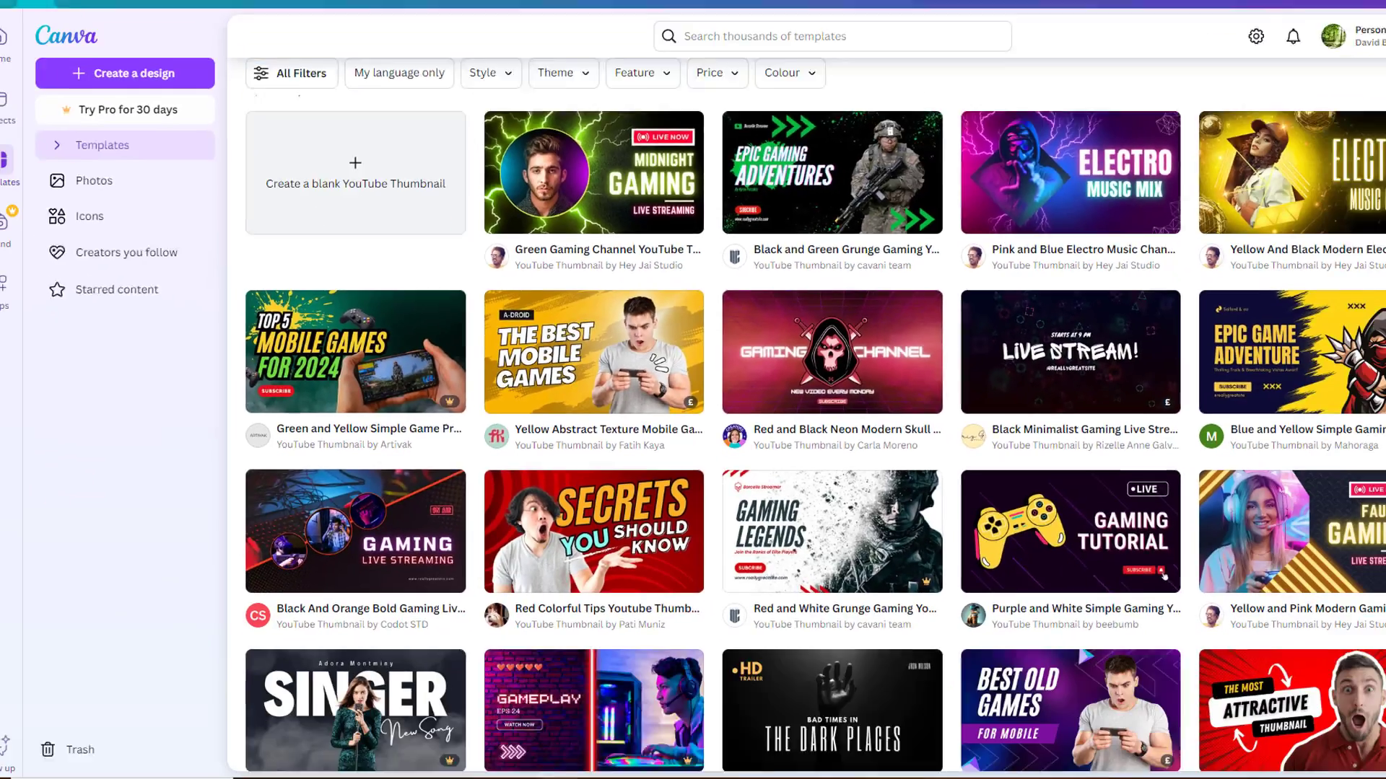
# Browse the thumbnail templates and open the Blue & White Futuristic Gaming Youtube Thumbnail for customising.
pyautogui.scroll(-3, 1378, 207)
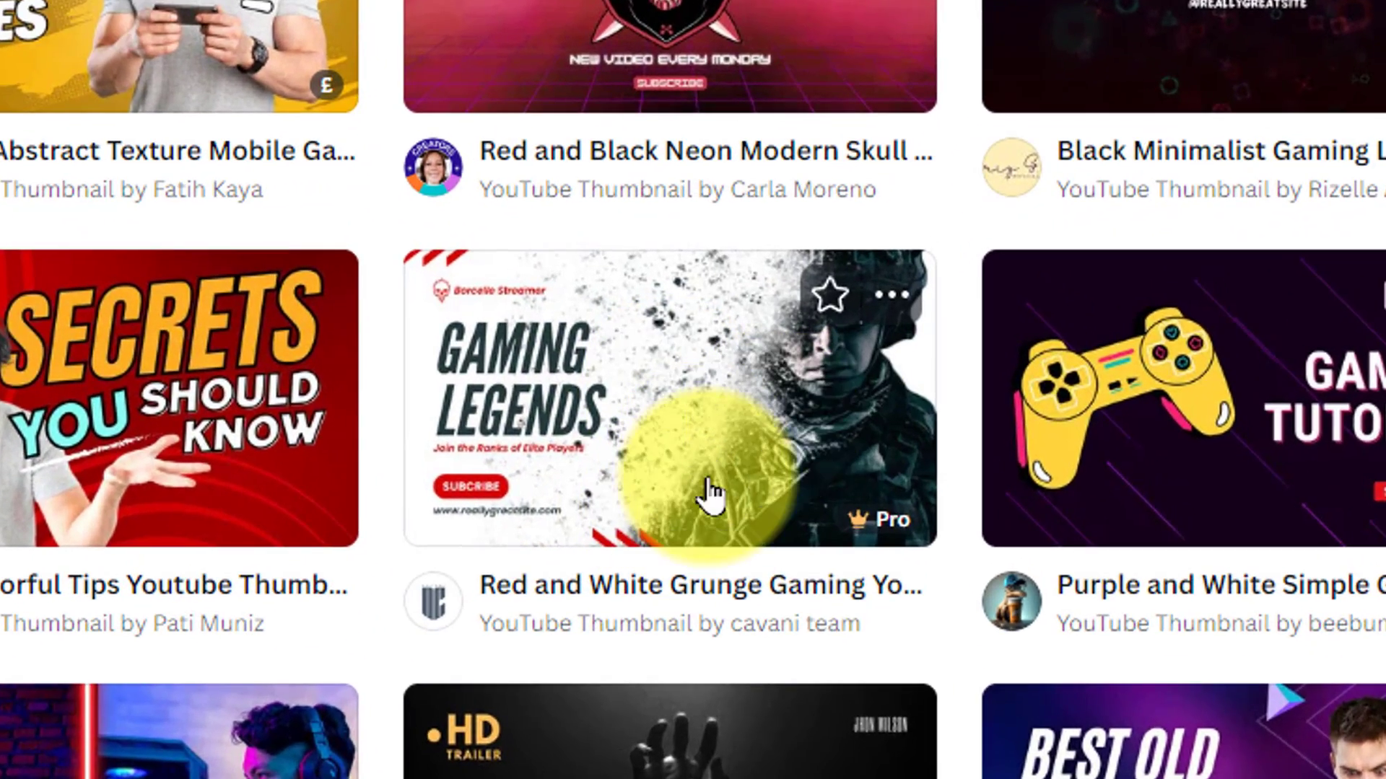
pyautogui.moveTo(862, 499)
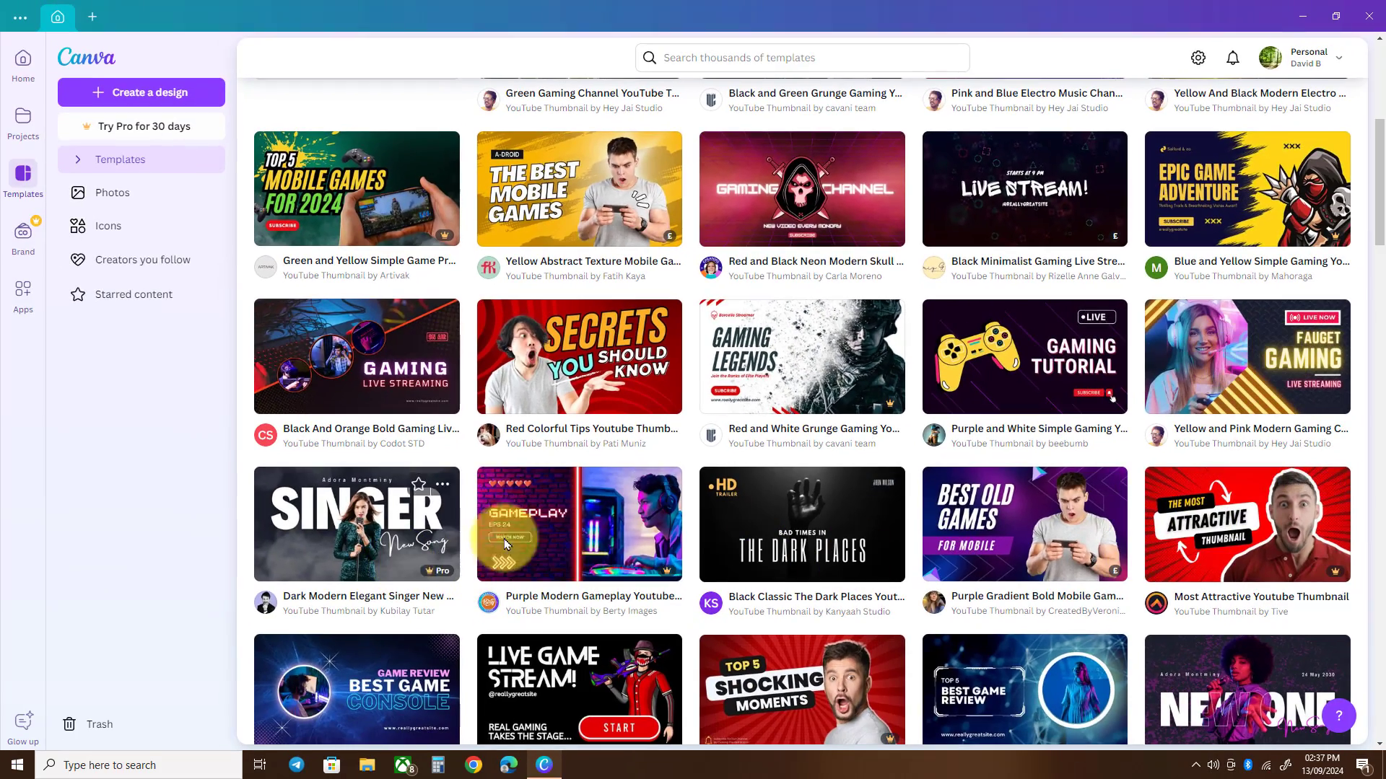
pyautogui.moveTo(1378, 200)
pyautogui.mouseDown()
pyautogui.moveTo(1377, 638)
pyautogui.moveTo(1379, 220)
pyautogui.mouseUp()
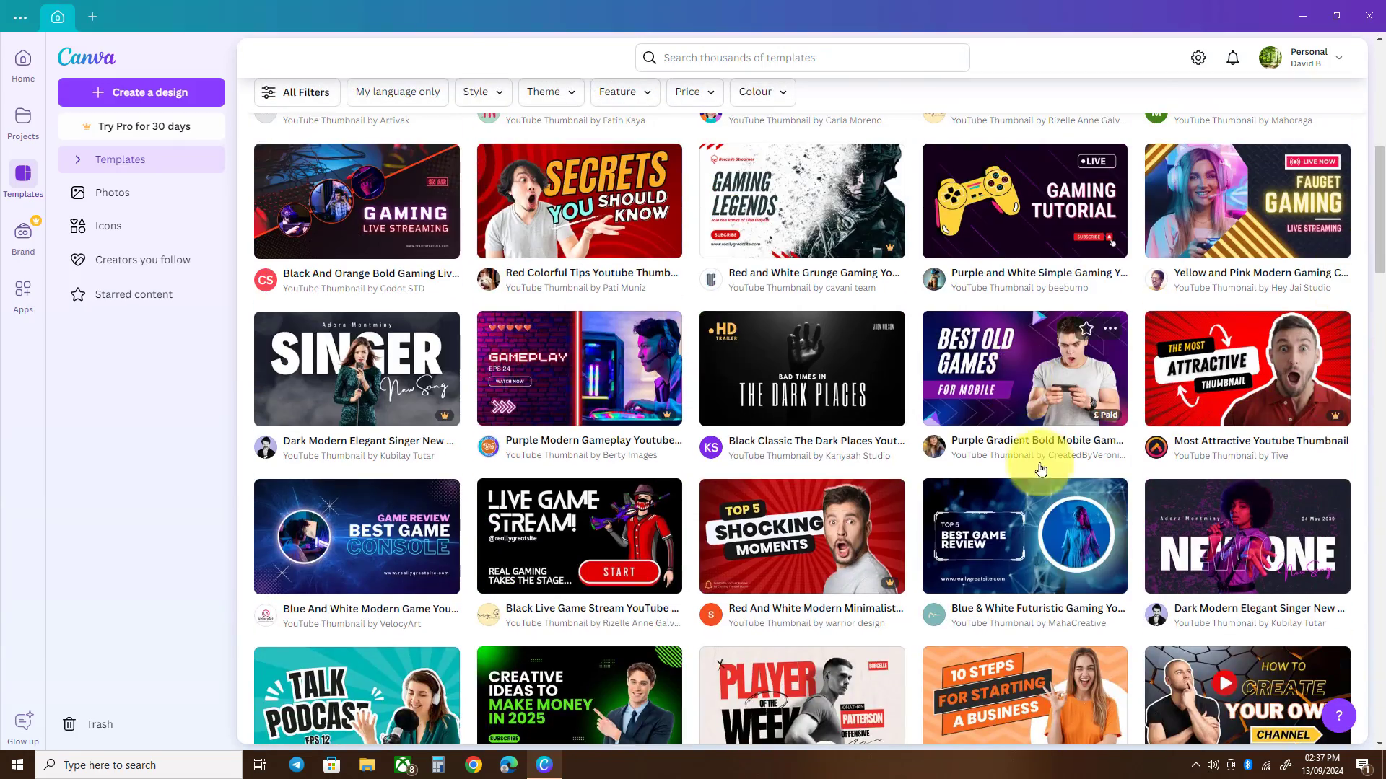
pyautogui.click(1025, 532)
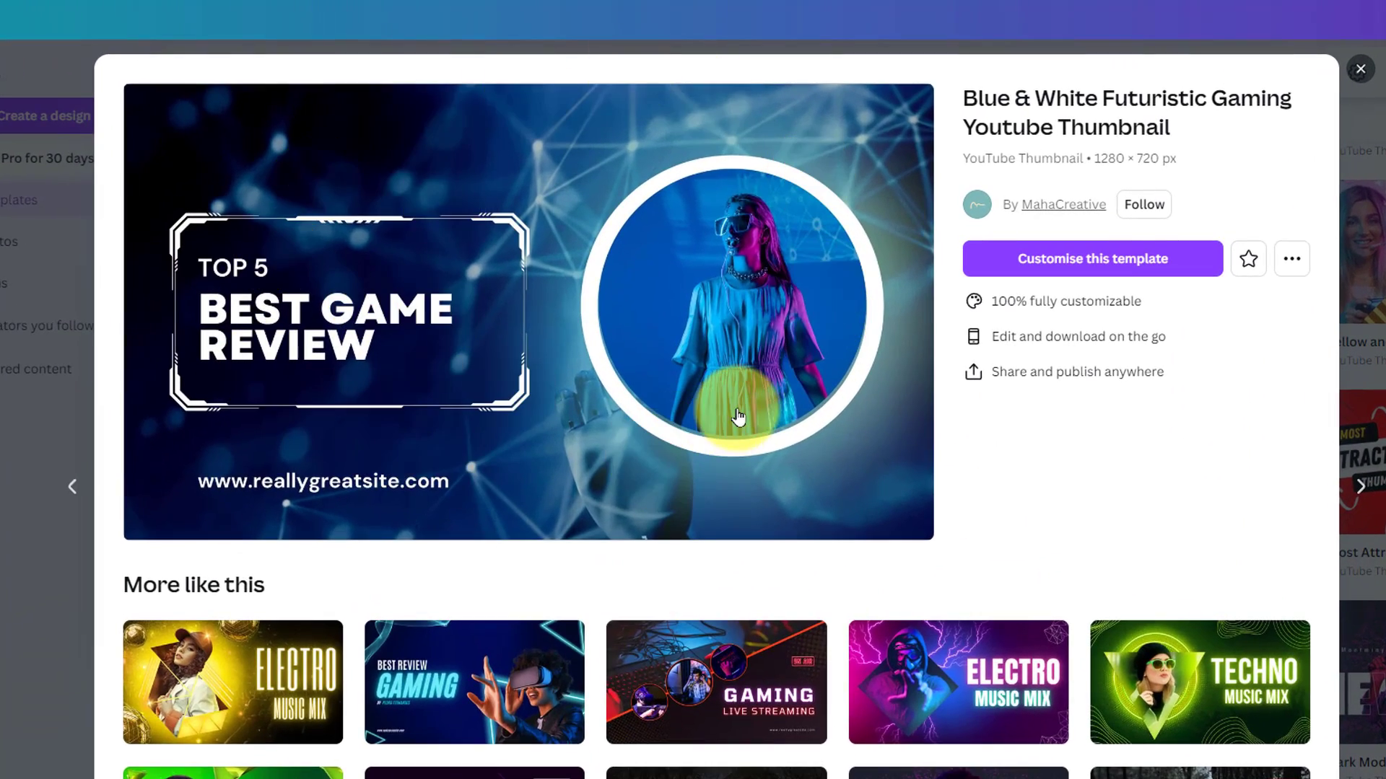
pyautogui.click(1080, 274)
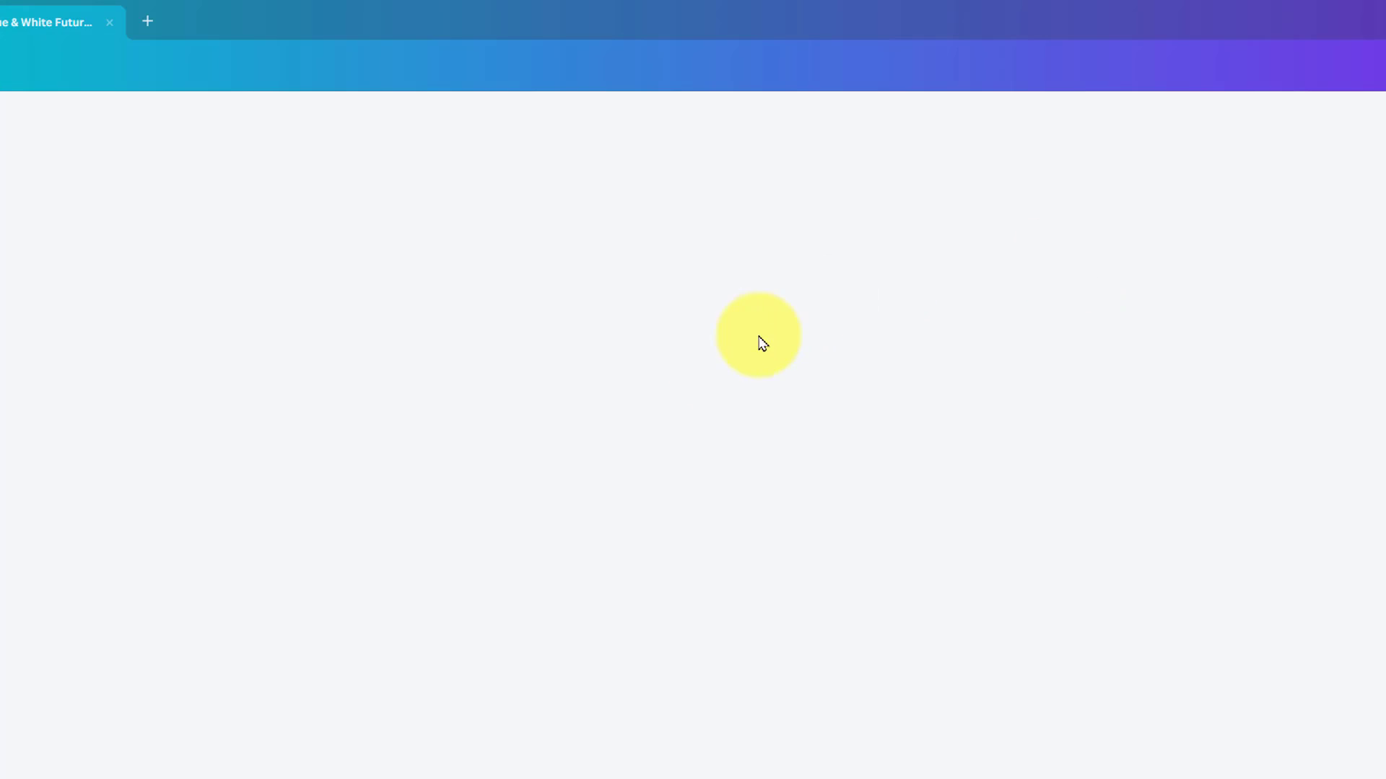
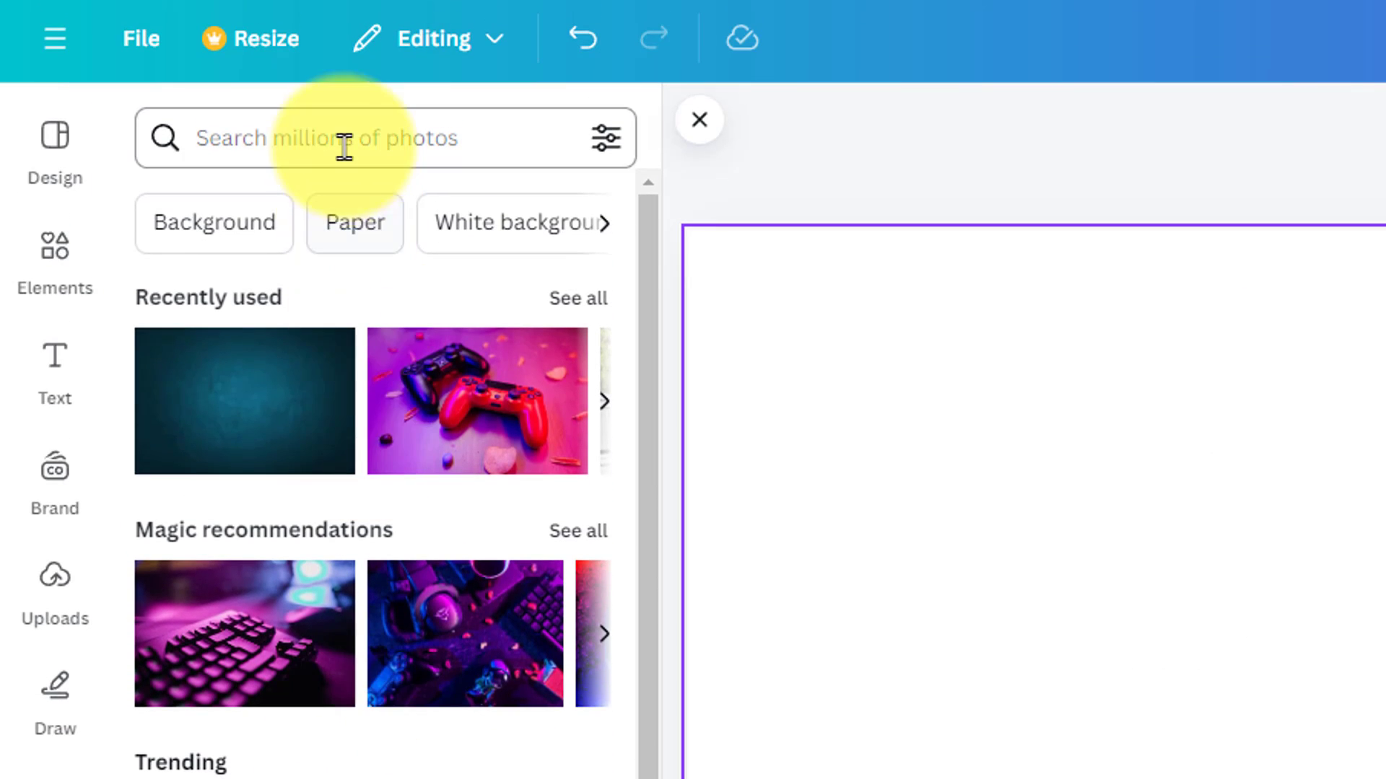
# Search the photos for "backgrounds", add the dark teal textured image and set it as the page background.
pyautogui.click(344, 147)
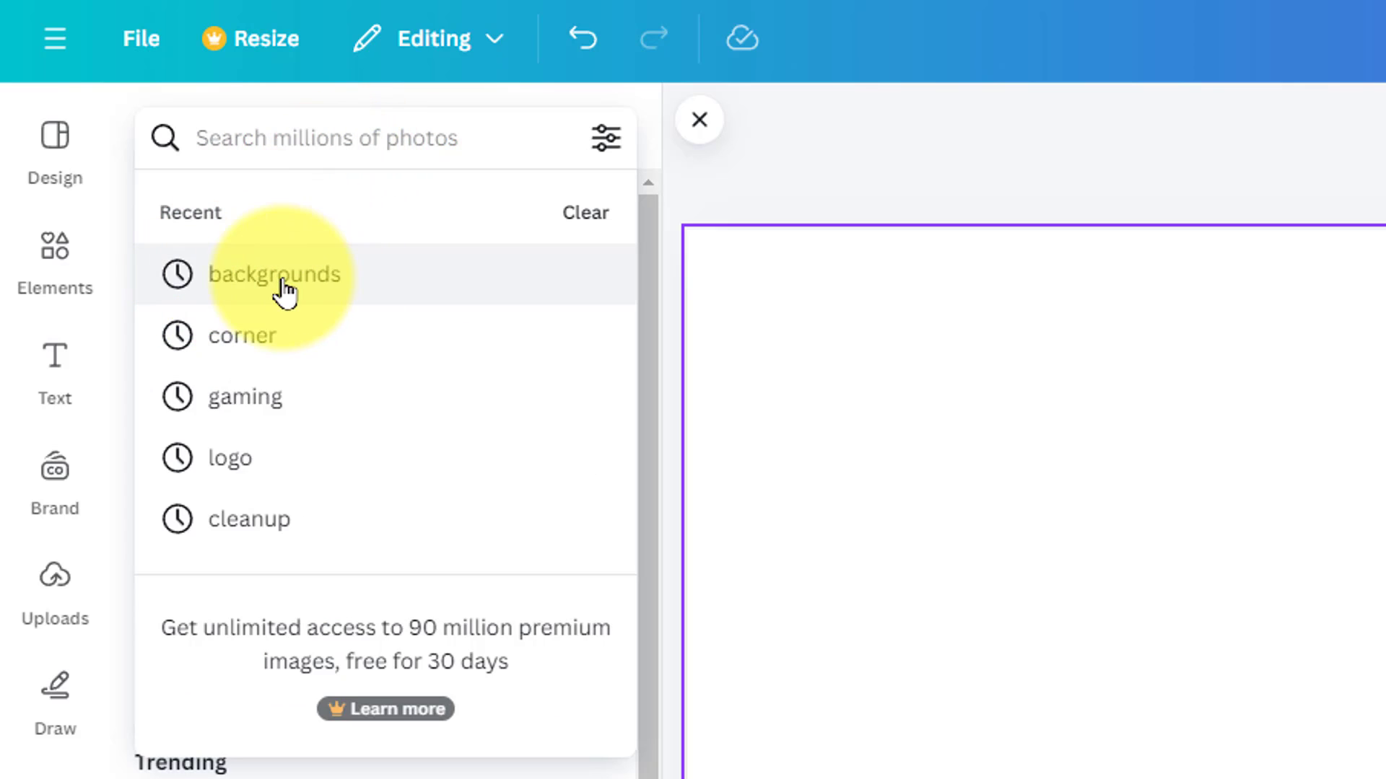
pyautogui.click(312, 287)
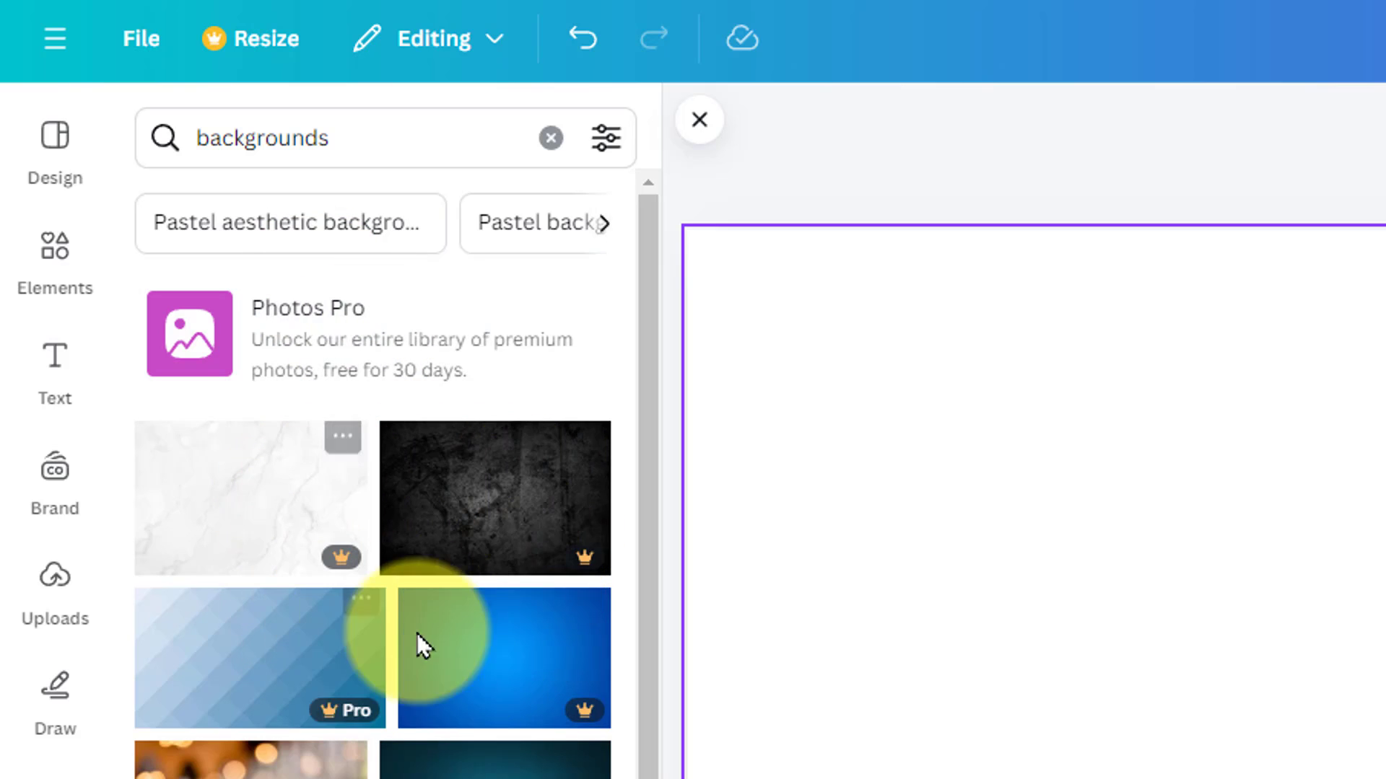
pyautogui.moveTo(565, 567)
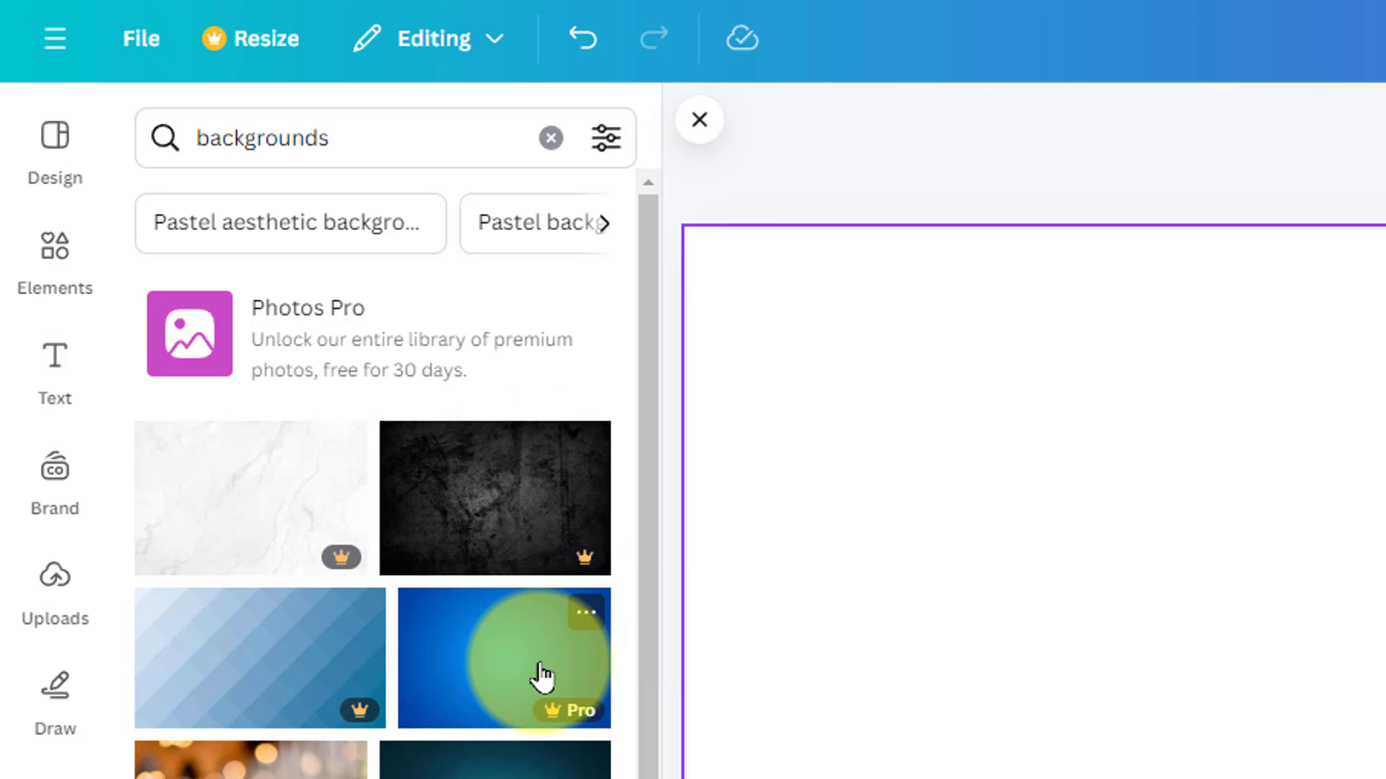
pyautogui.scroll(-10, 541, 685)
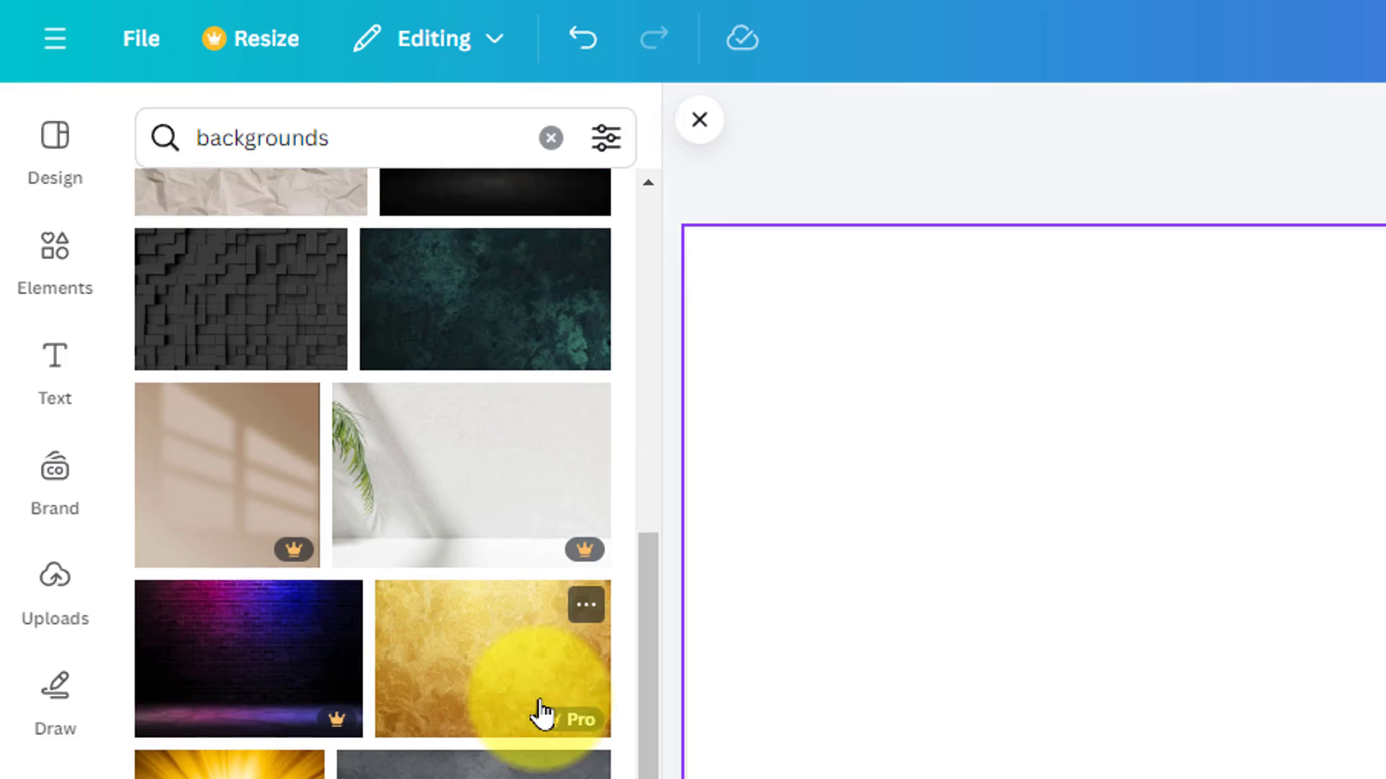
pyautogui.scroll(-10, 541, 714)
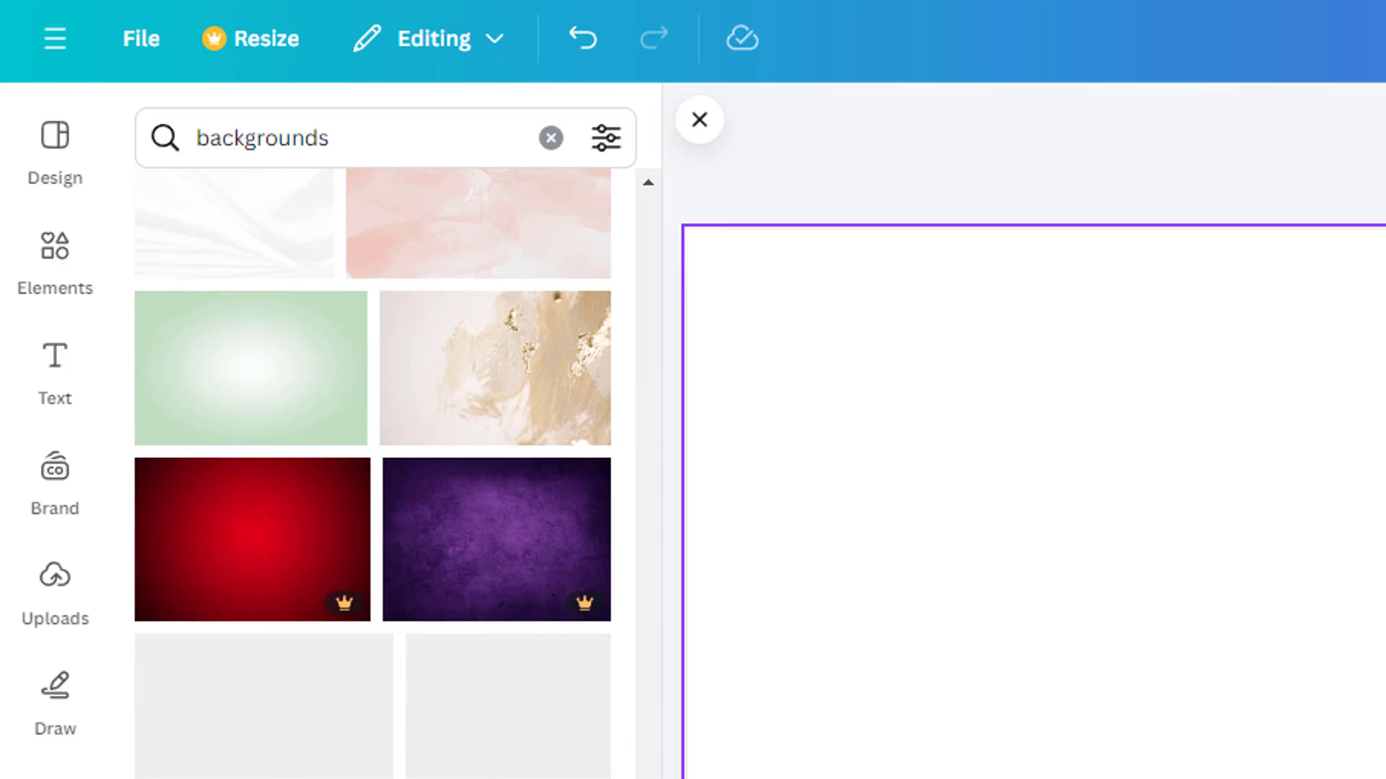
pyautogui.moveTo(646, 776); pyautogui.dragTo(718, 247)
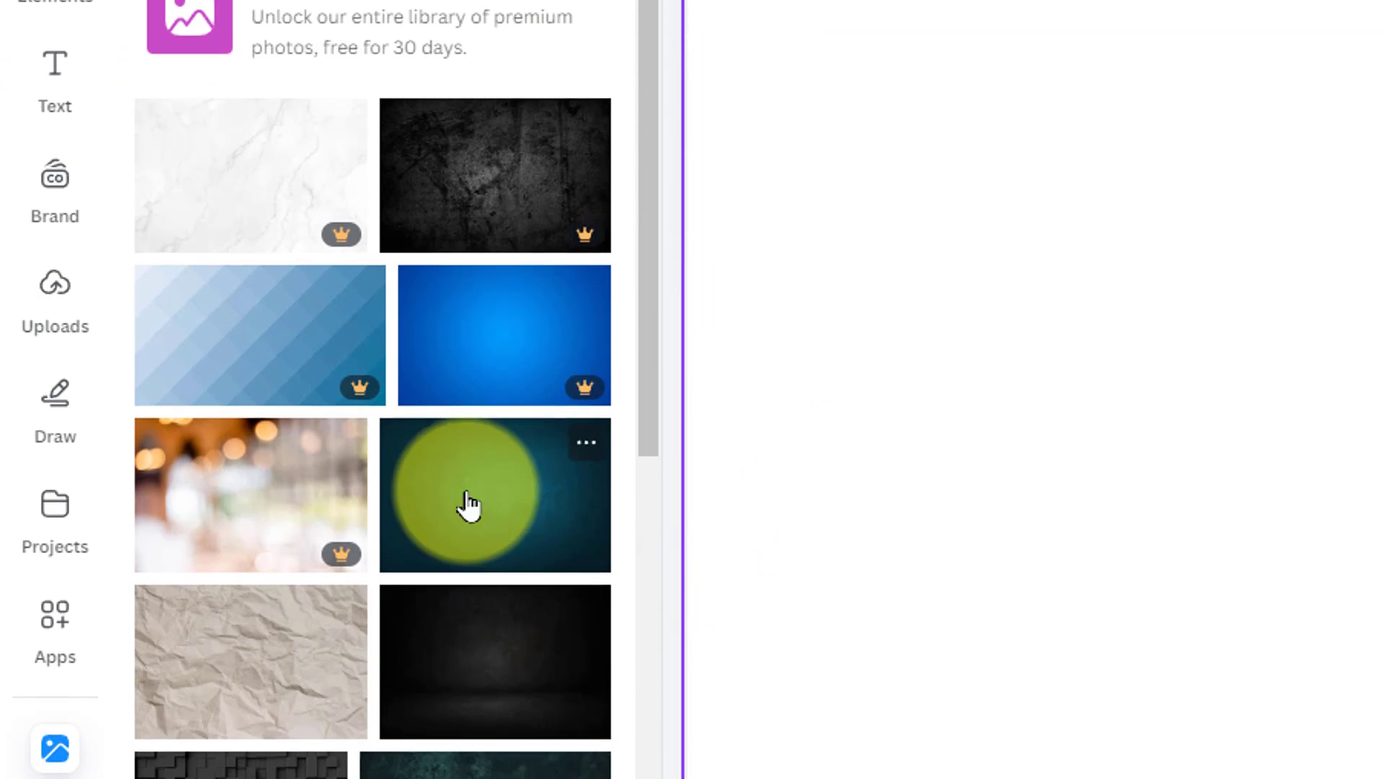
pyautogui.click(467, 505)
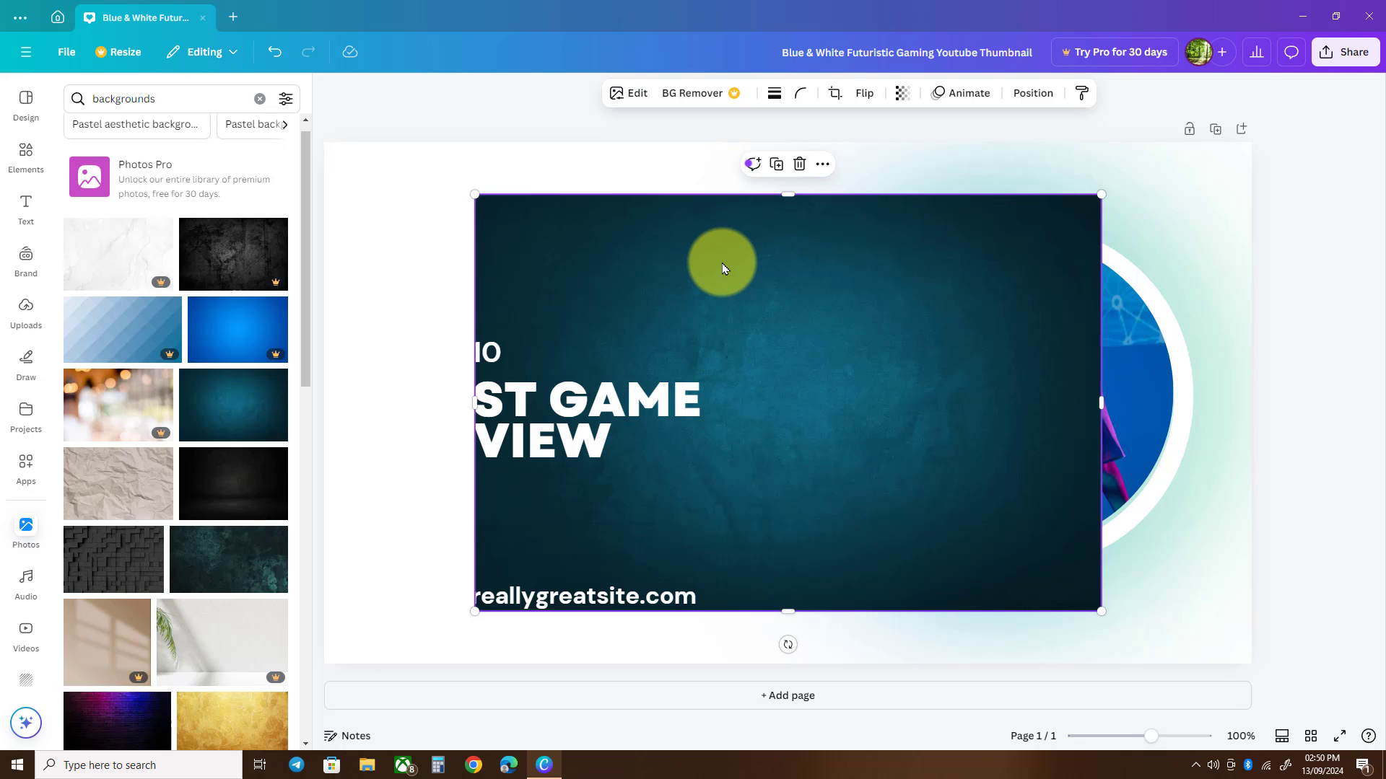
pyautogui.rightClick(721, 262)
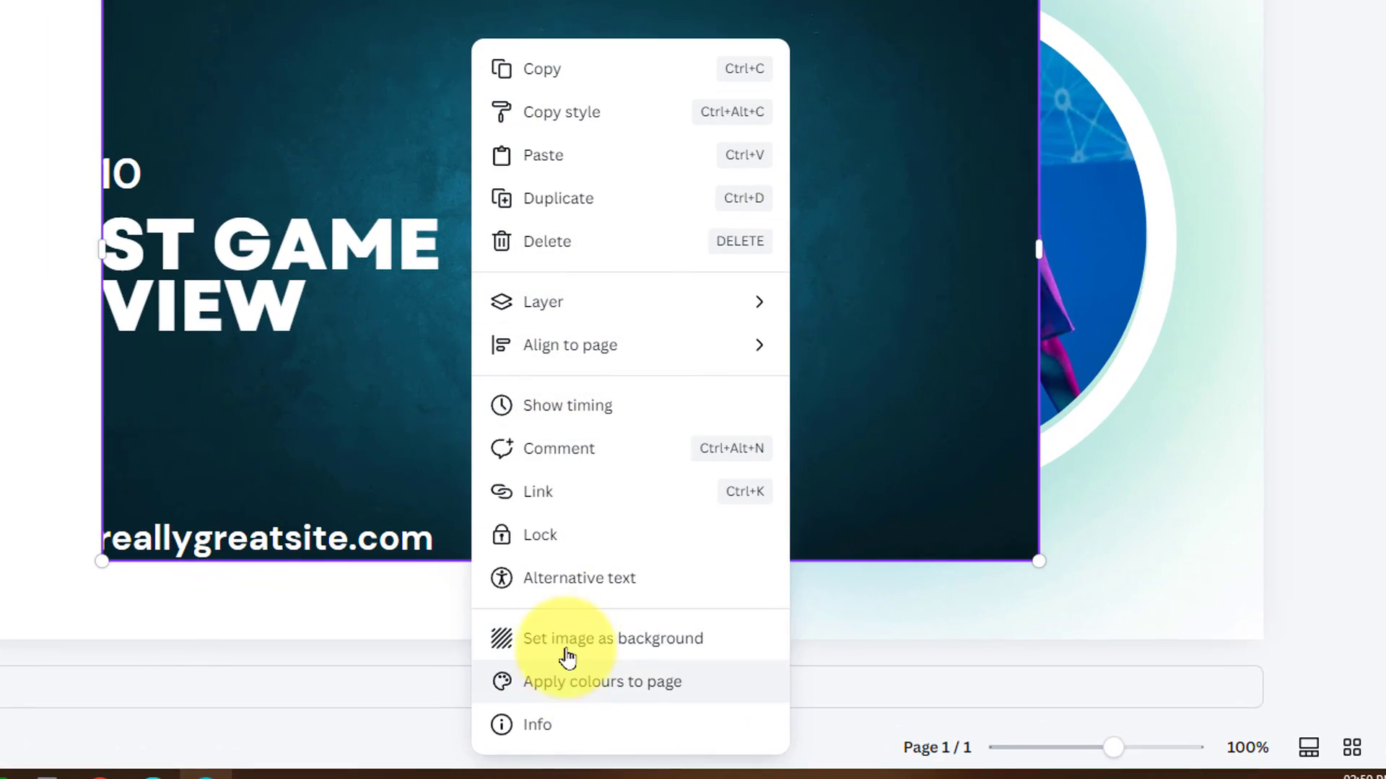
pyautogui.click(635, 651)
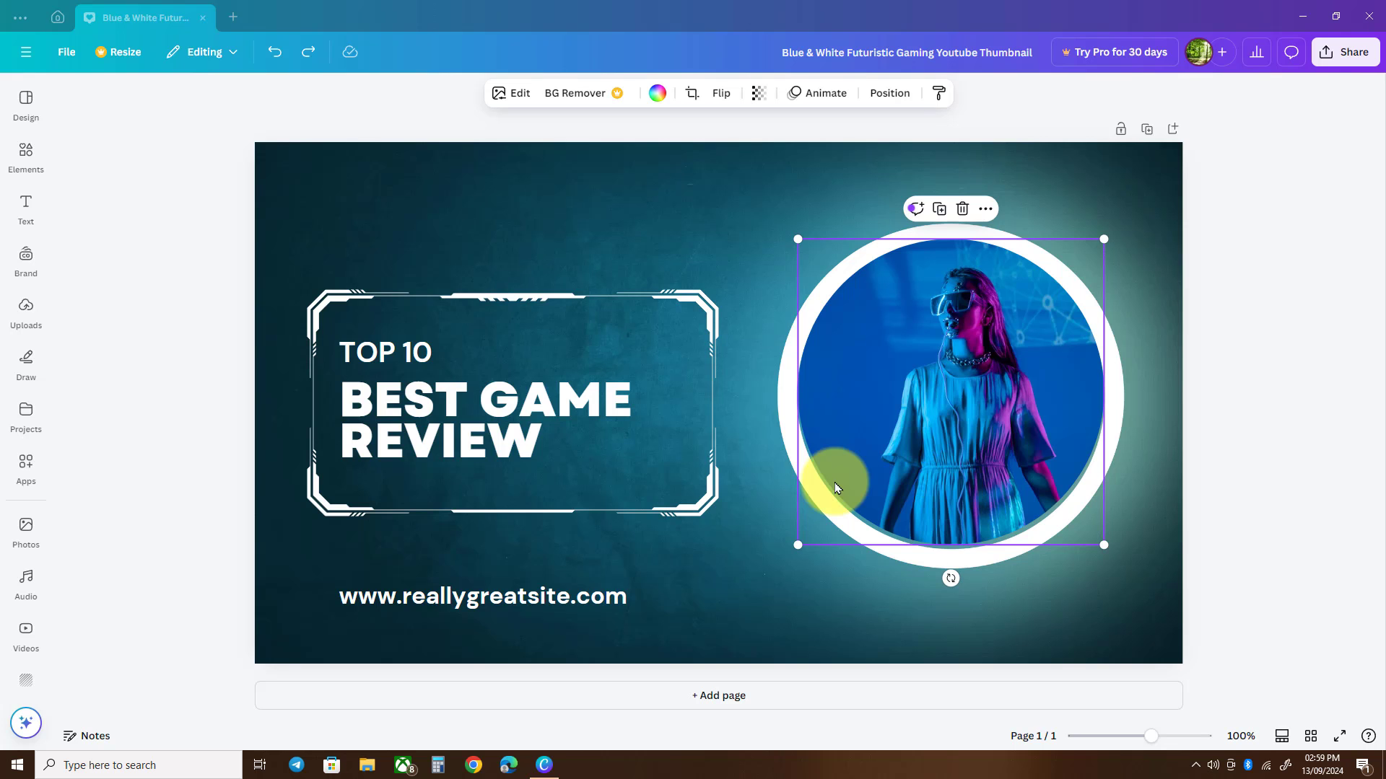
# Replace the picture in the circular frame with the recently used photo of the smiling dark-haired woman.
pyautogui.click(26, 538)
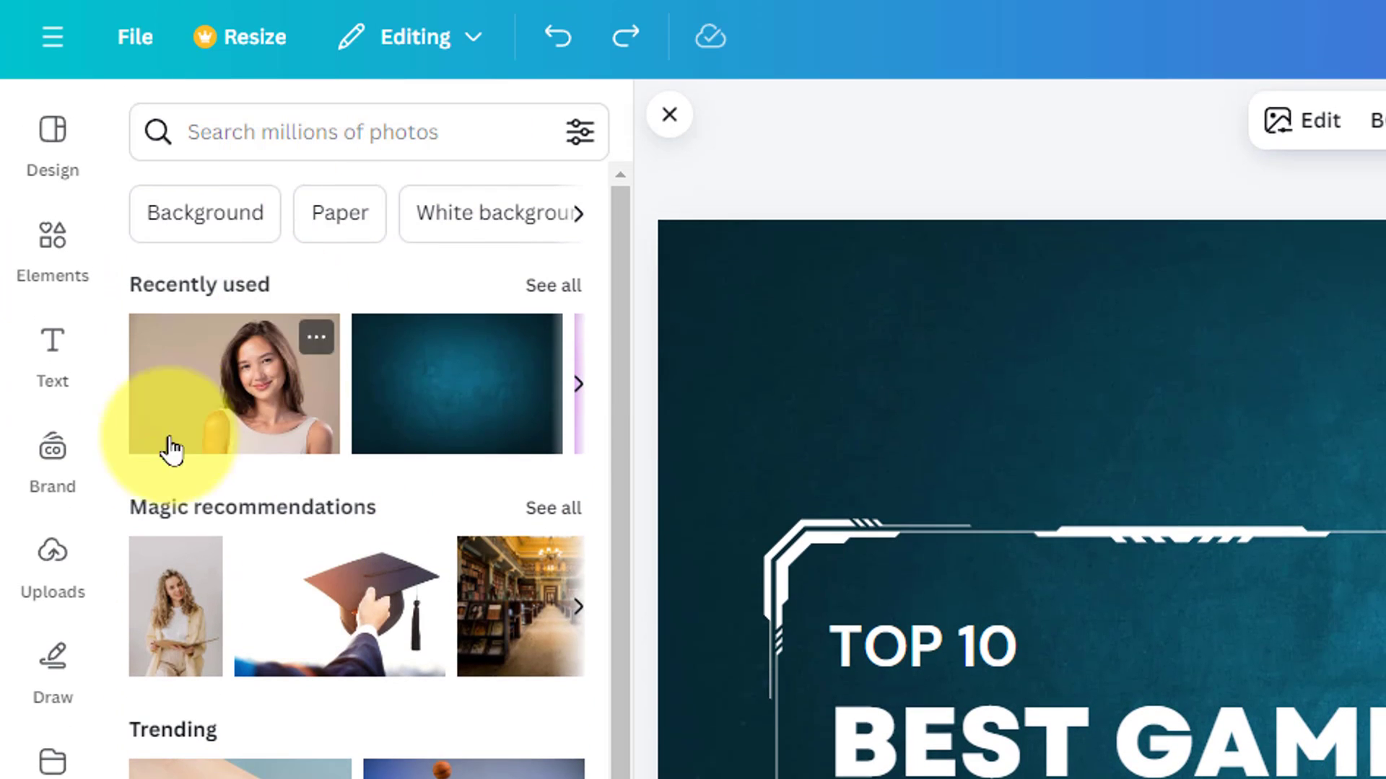
pyautogui.click(246, 410)
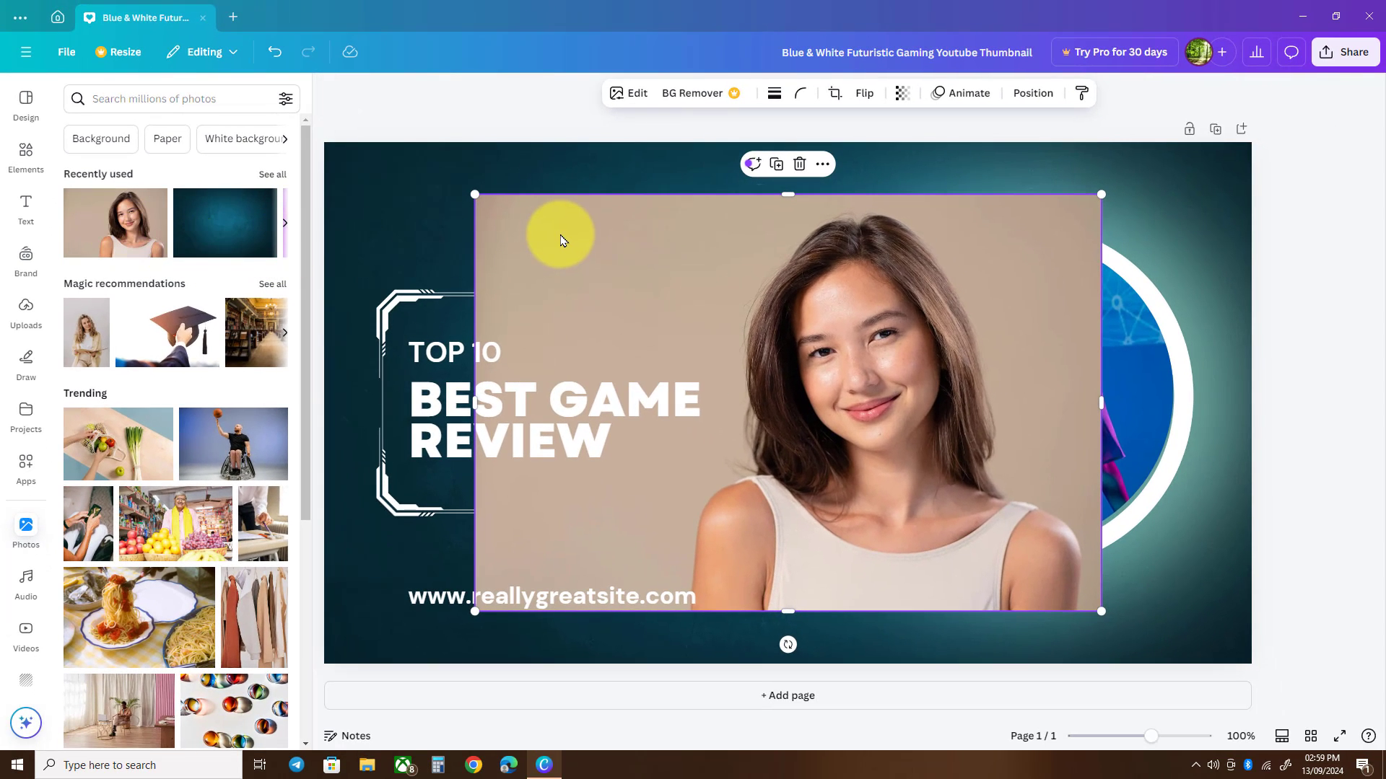
pyautogui.moveTo(562, 241); pyautogui.dragTo(922, 250)
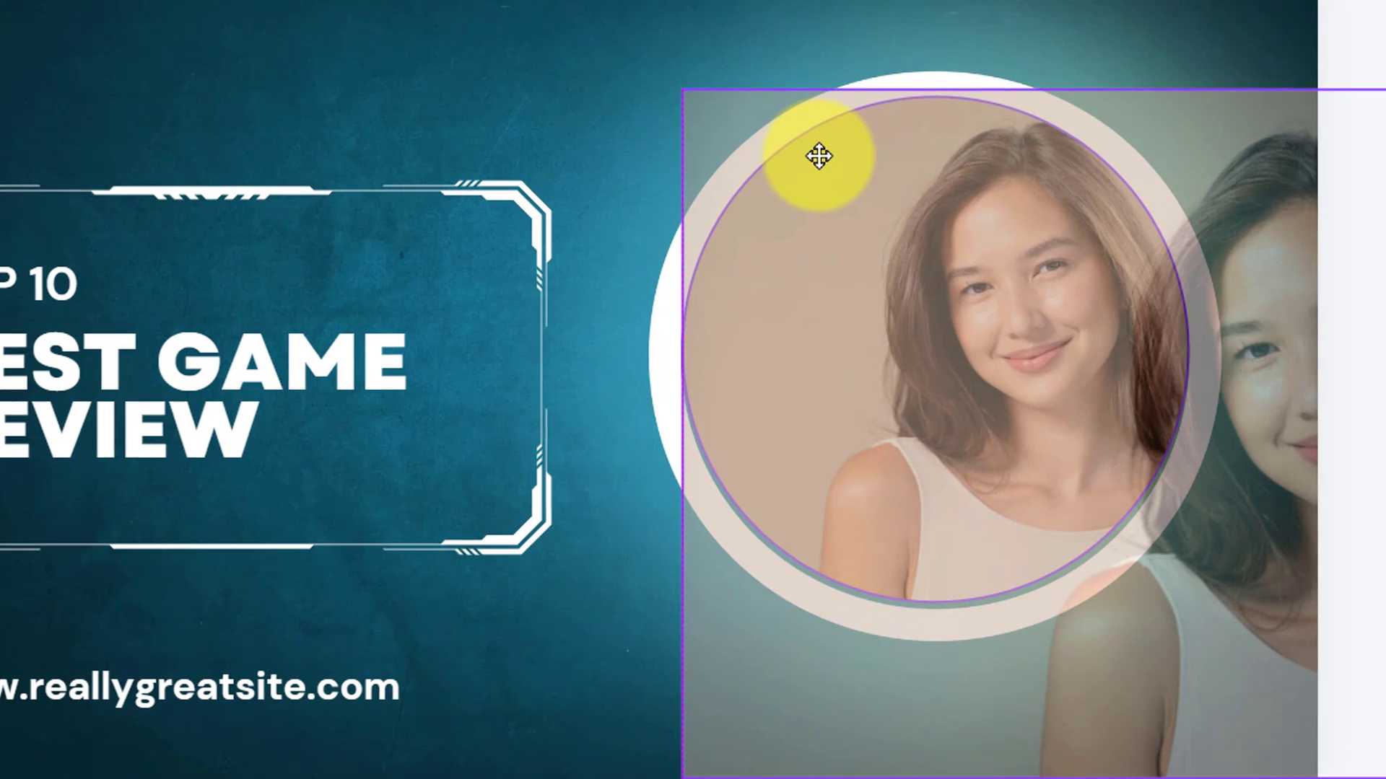
pyautogui.moveTo(817, 155); pyautogui.dragTo(815, 154)
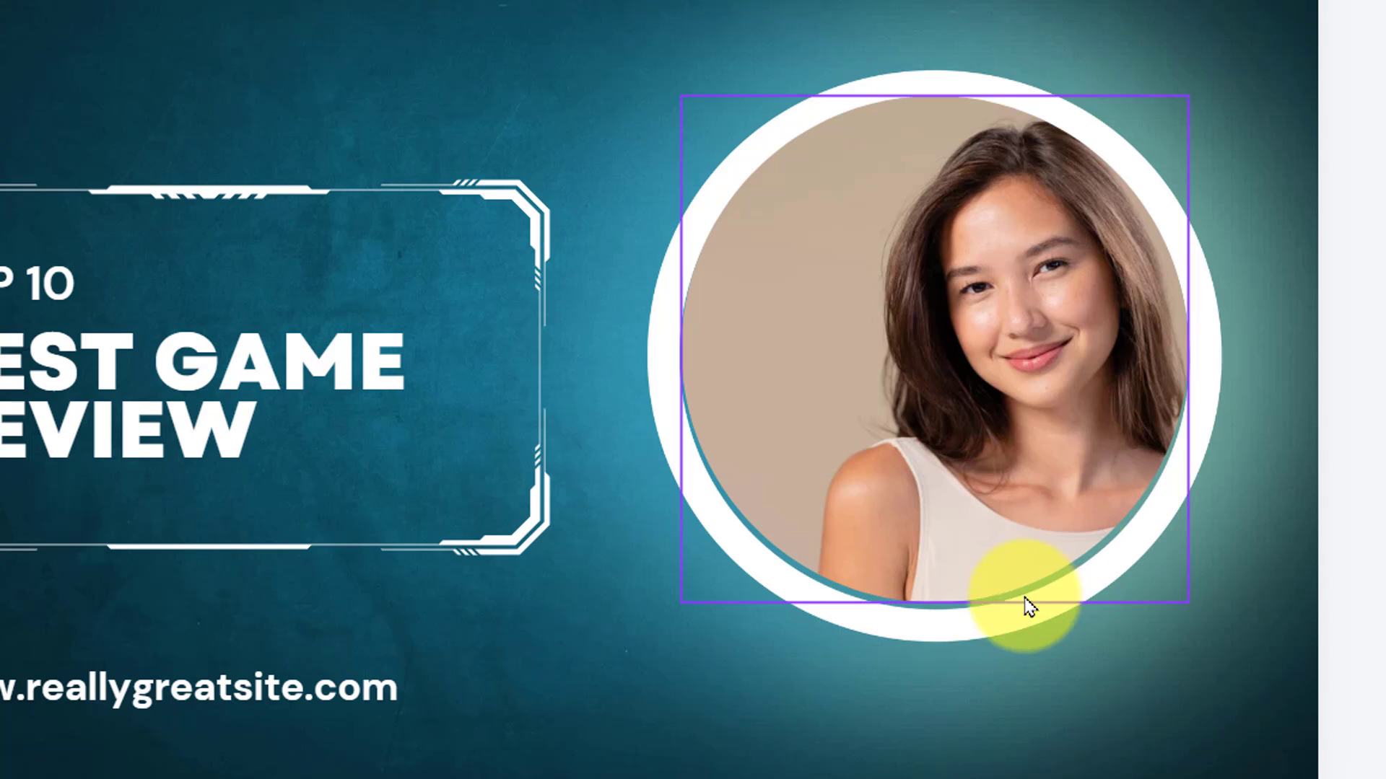
# Nudge the circular photo slightly down so that it sits centred inside the white ring.
pyautogui.click(832, 245)
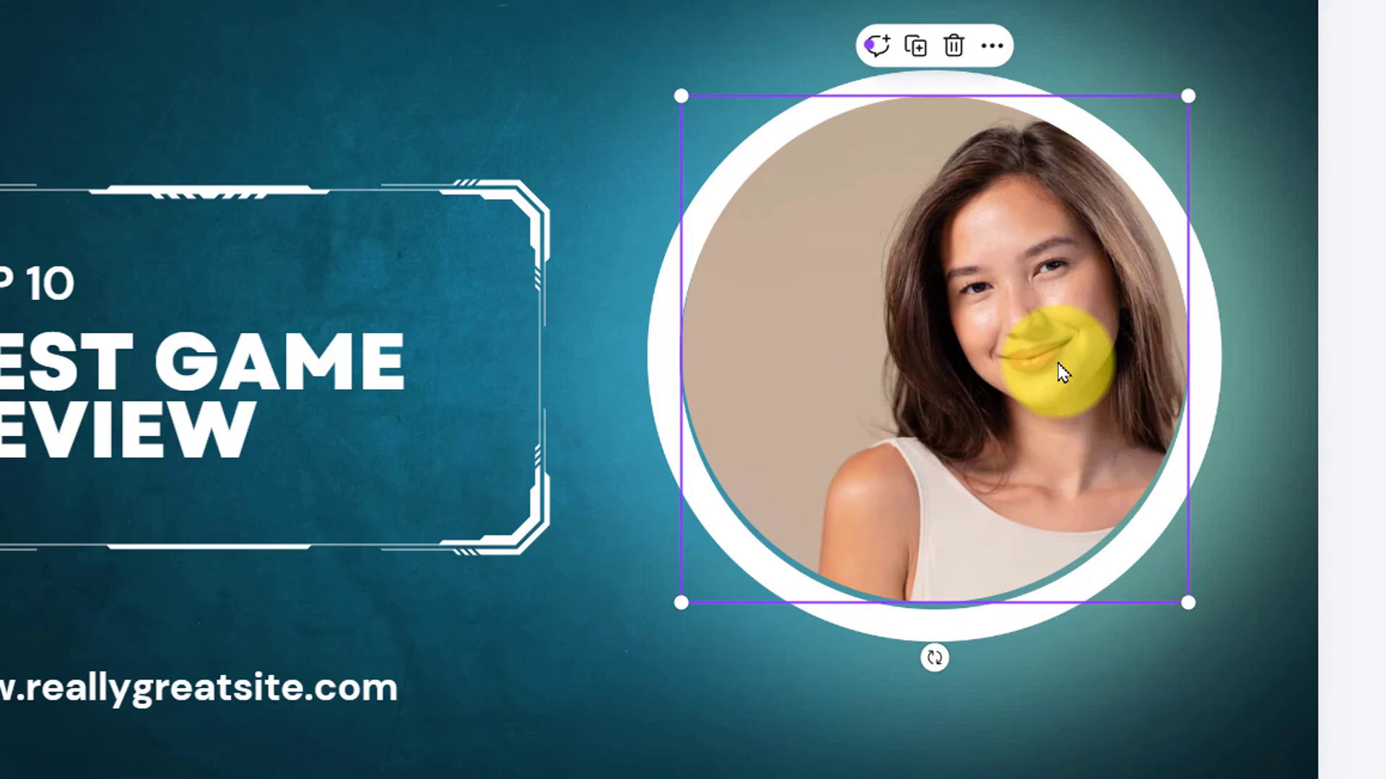
pyautogui.press('space')
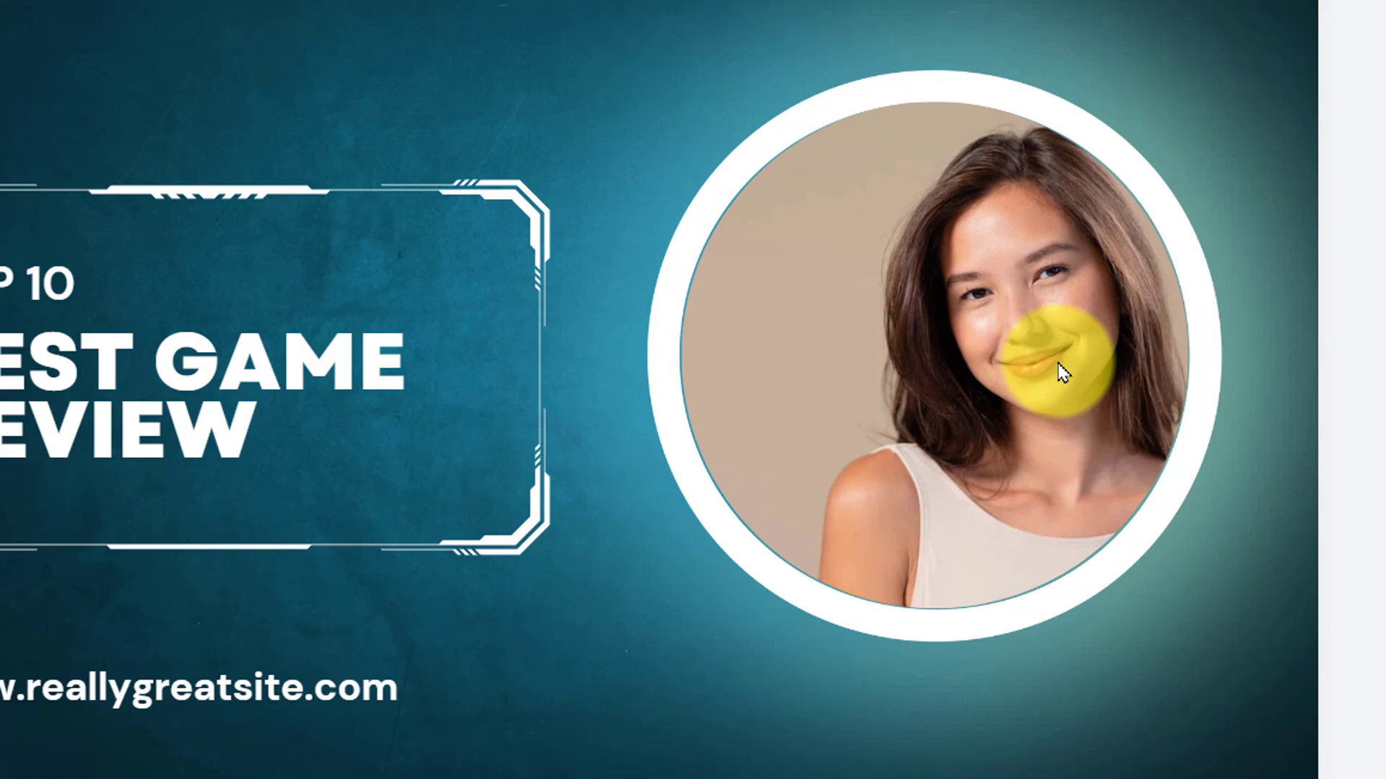
pyautogui.click(1061, 370)
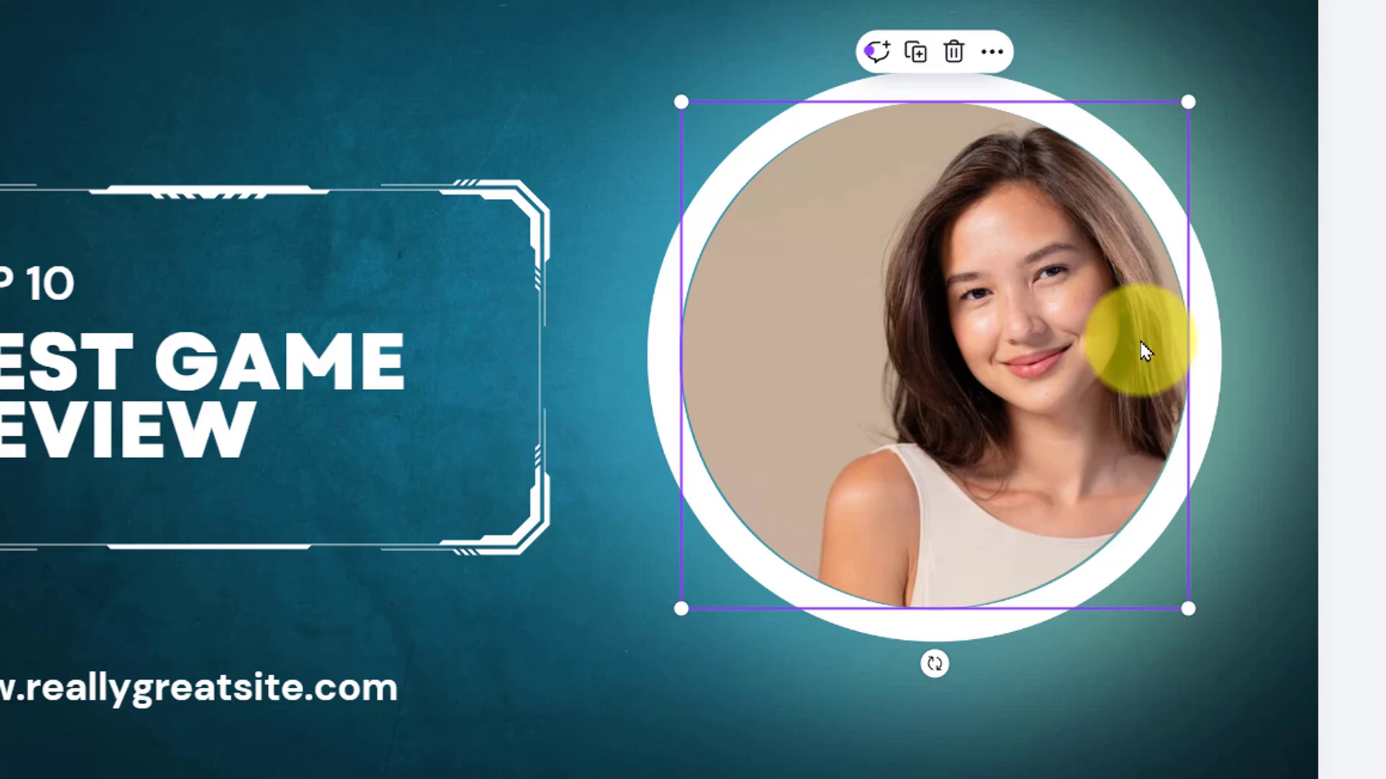
# Show the design's layers and move the butterfly above all other layers, in front of the BEST GAME REVIEW text.
pyautogui.click(608, 85)
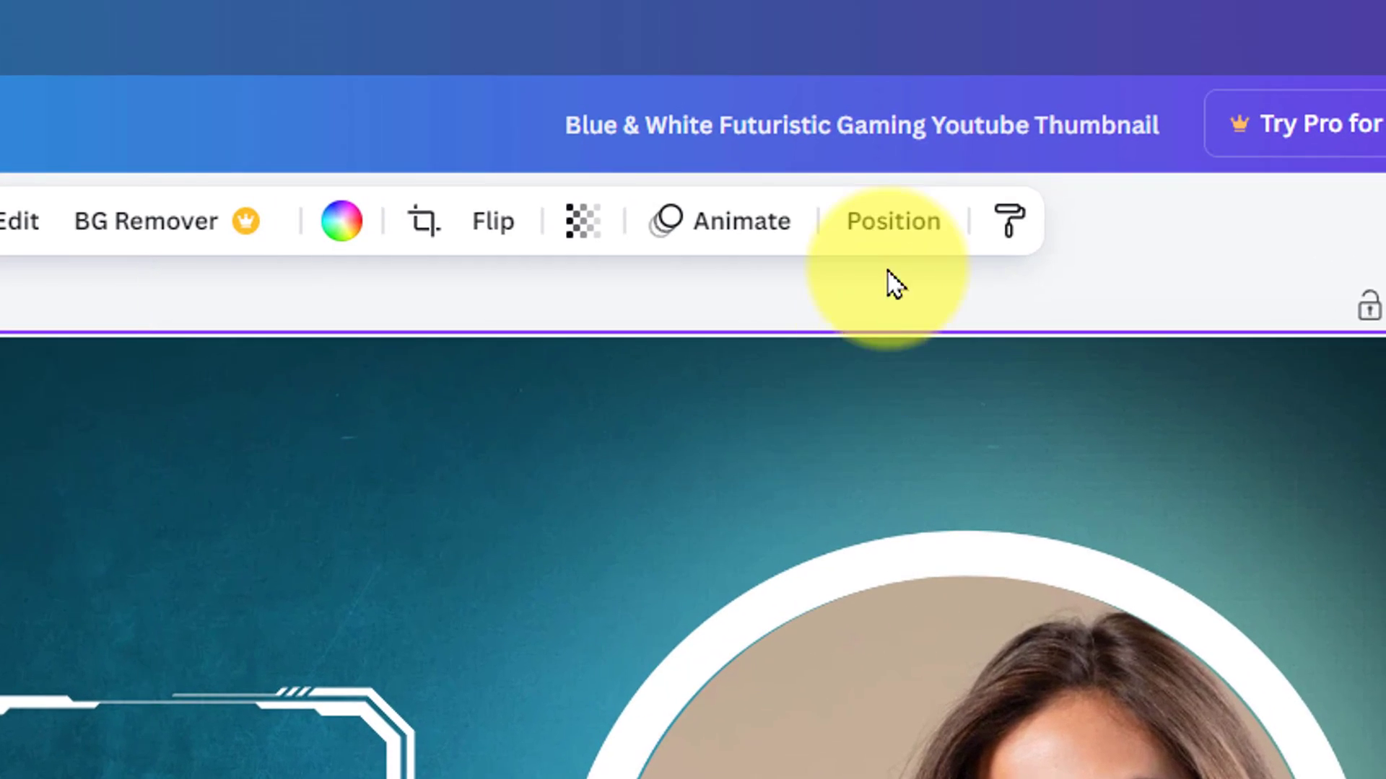
pyautogui.click(930, 240)
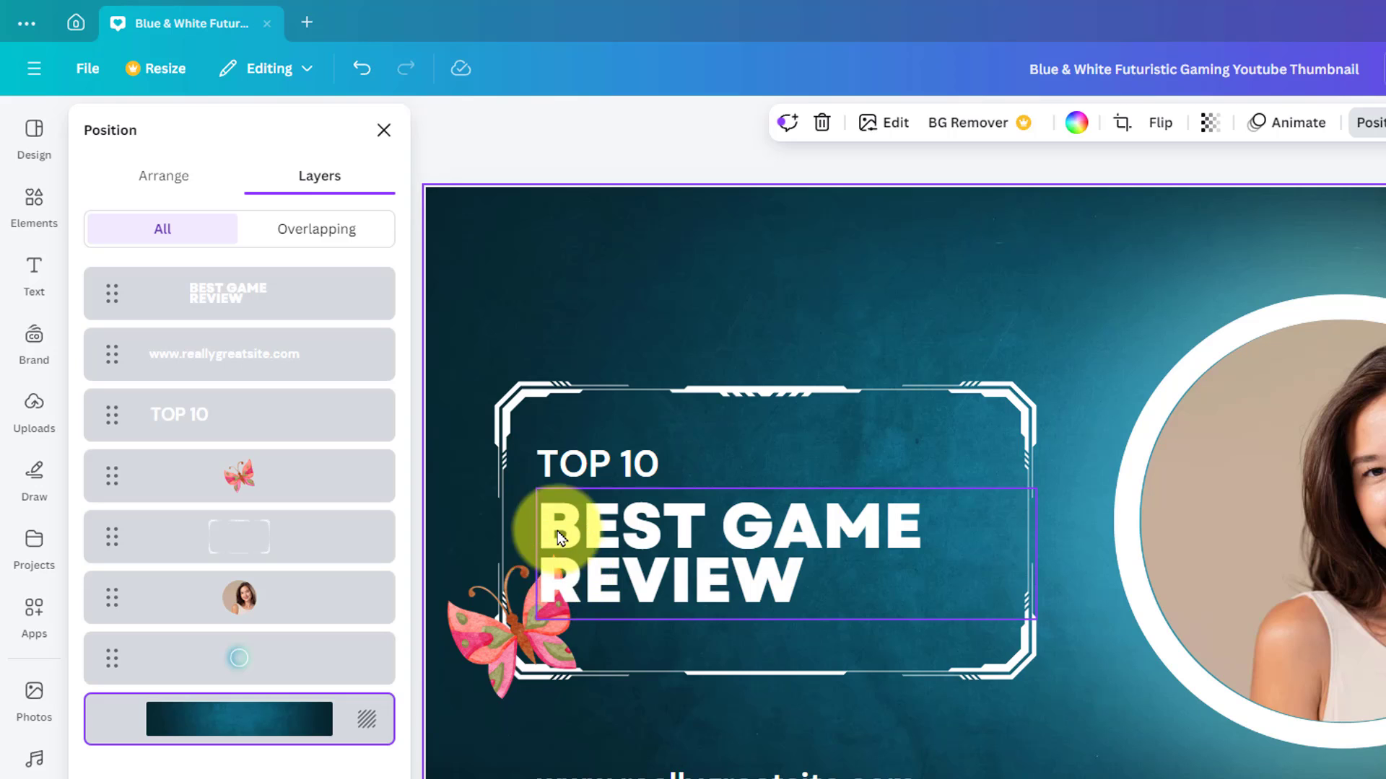
pyautogui.click(509, 635)
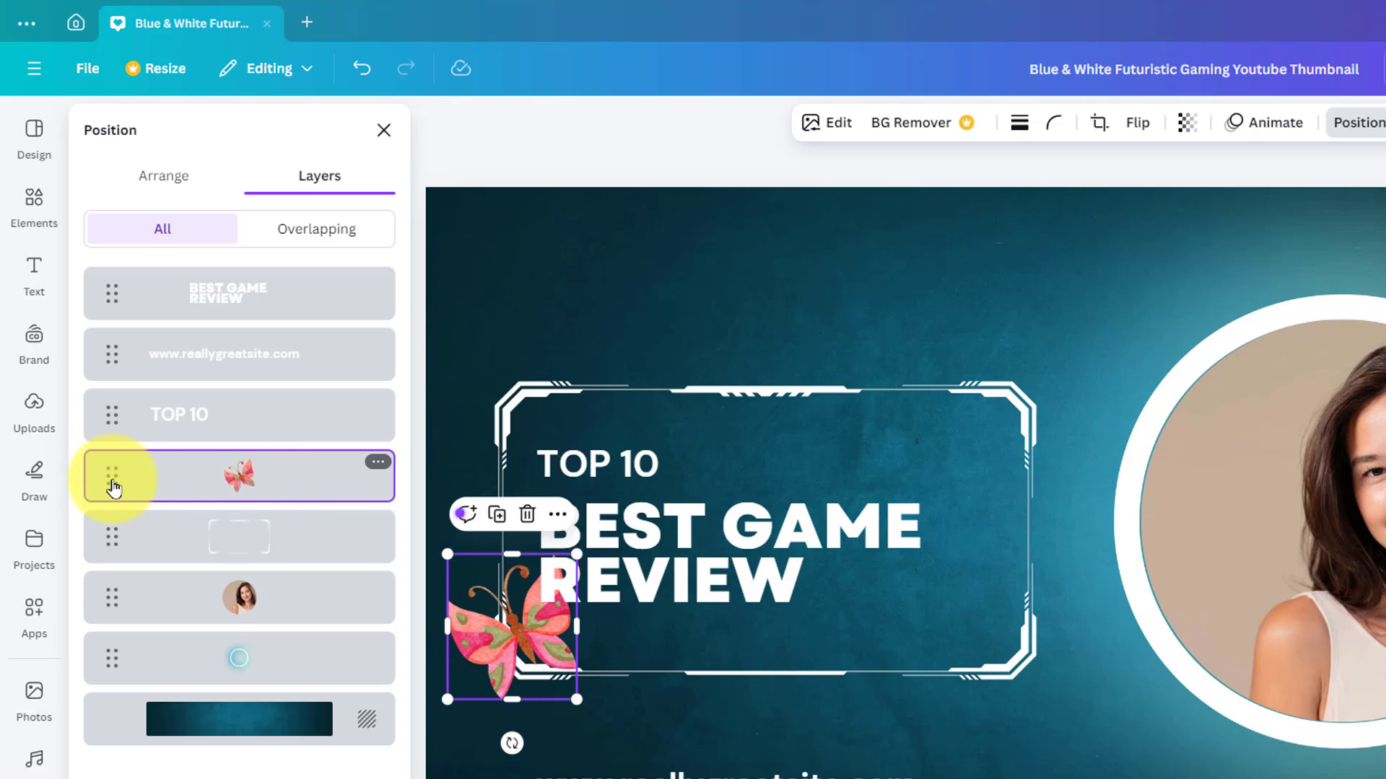
pyautogui.moveTo(113, 489); pyautogui.dragTo(118, 278)
pyautogui.moveTo(112, 476); pyautogui.dragTo(111, 279)
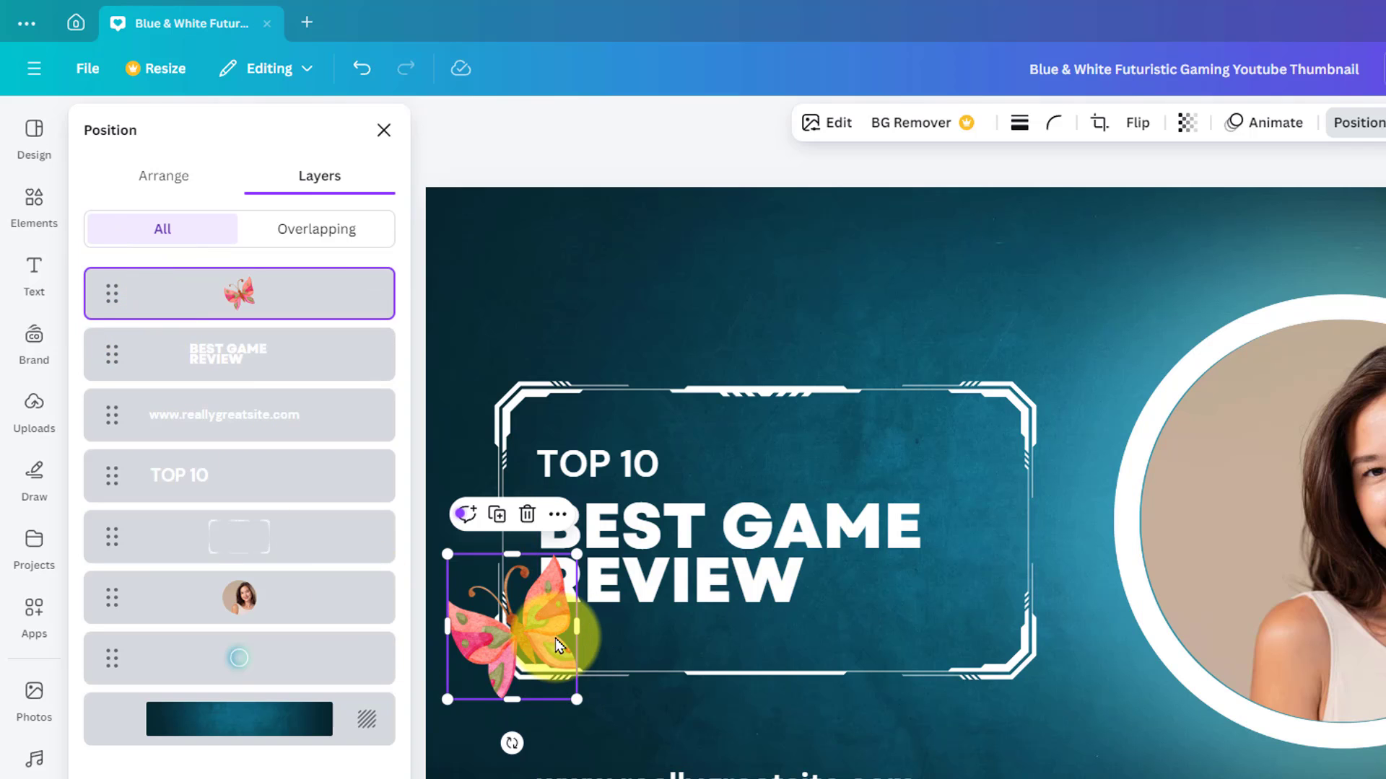
pyautogui.moveTo(514, 644); pyautogui.dragTo(518, 680)
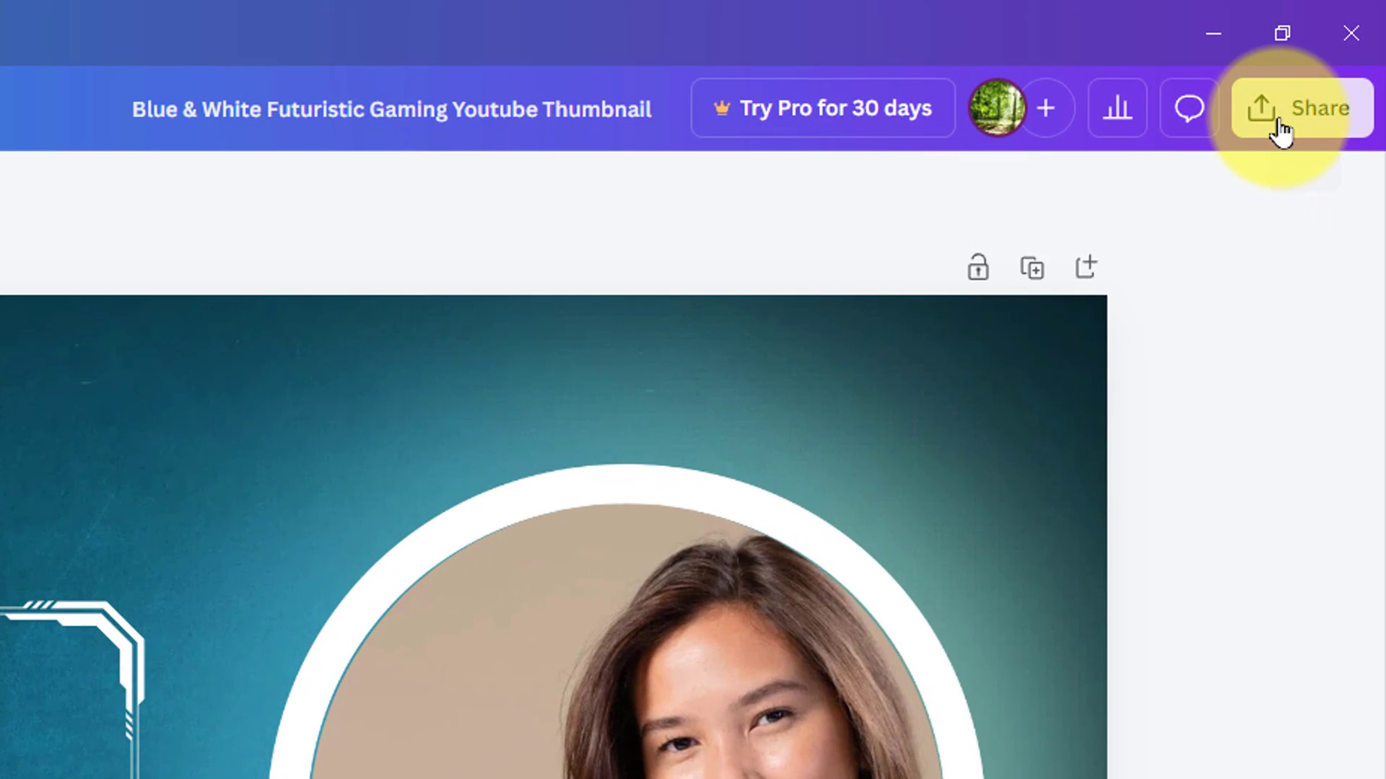
# Open the download settings for the thumbnail and choose PNG as the file type.
pyautogui.click(1334, 58)
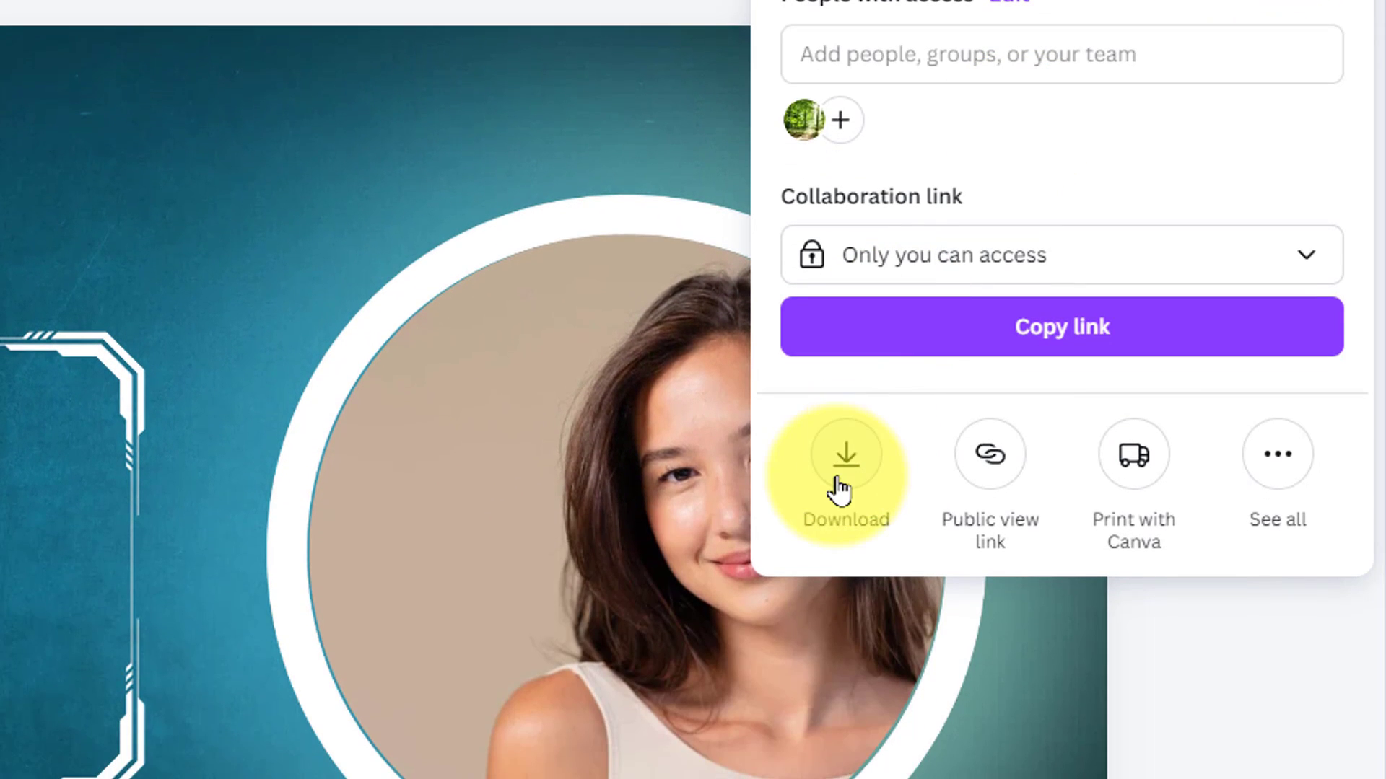
pyautogui.click(839, 491)
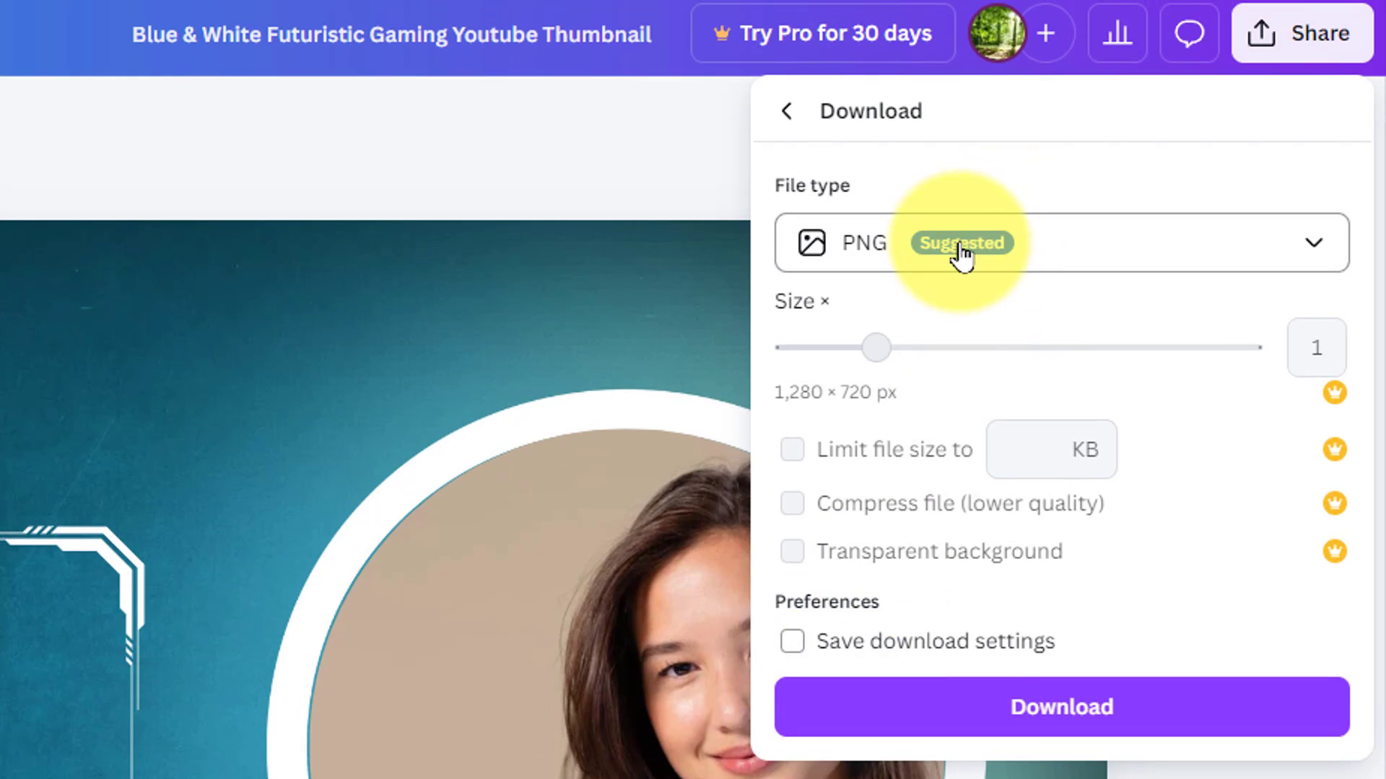
pyautogui.click(1050, 248)
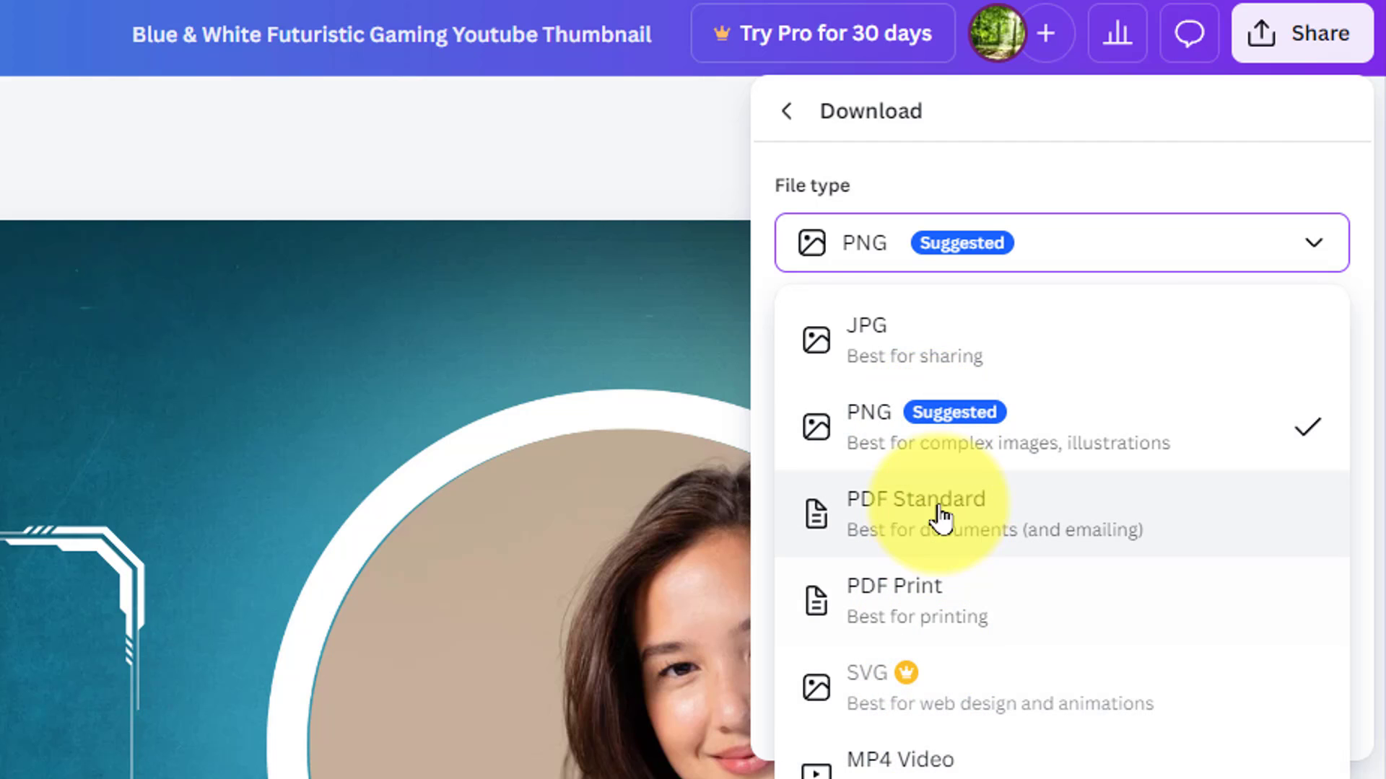
pyautogui.click(918, 433)
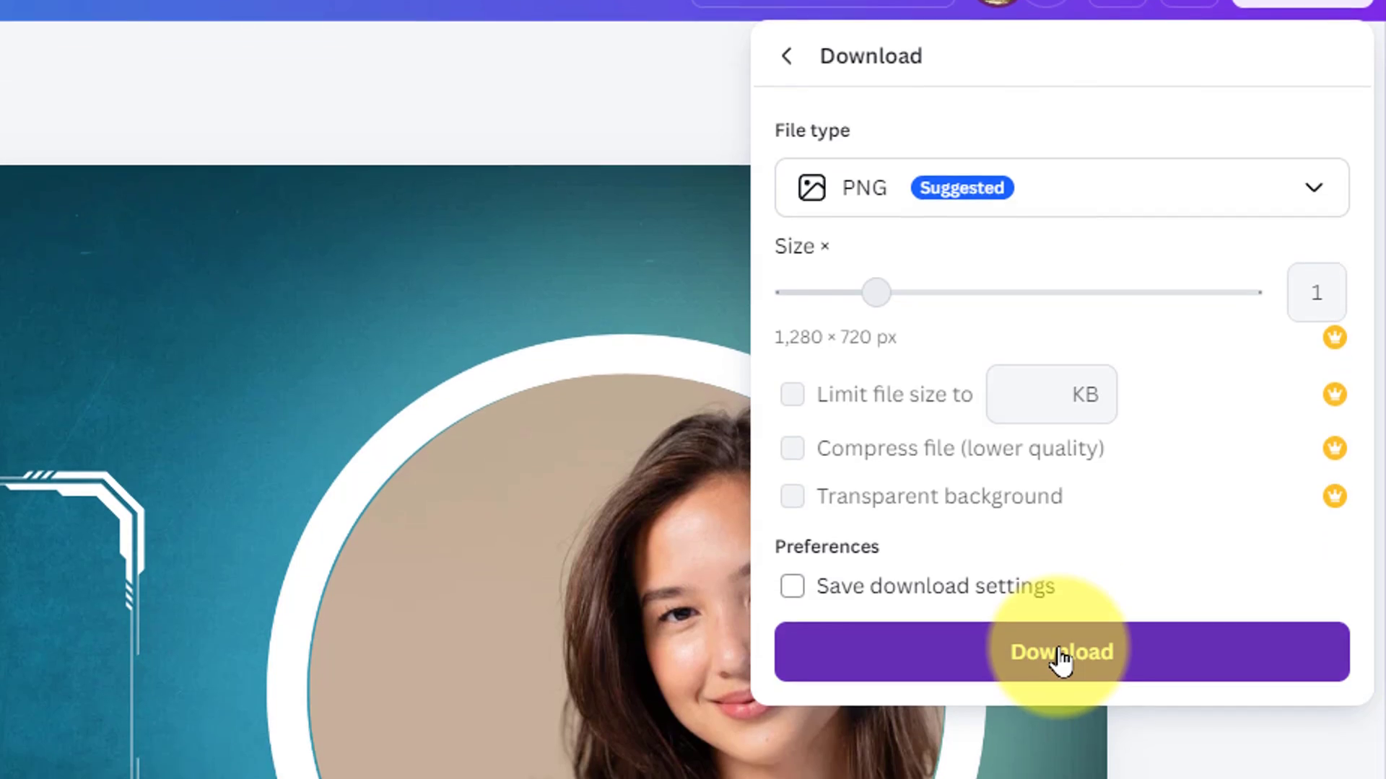
# Download the thumbnail as a PNG and save it in the Downloads folder with the file name mybanner.
pyautogui.click(1061, 711)
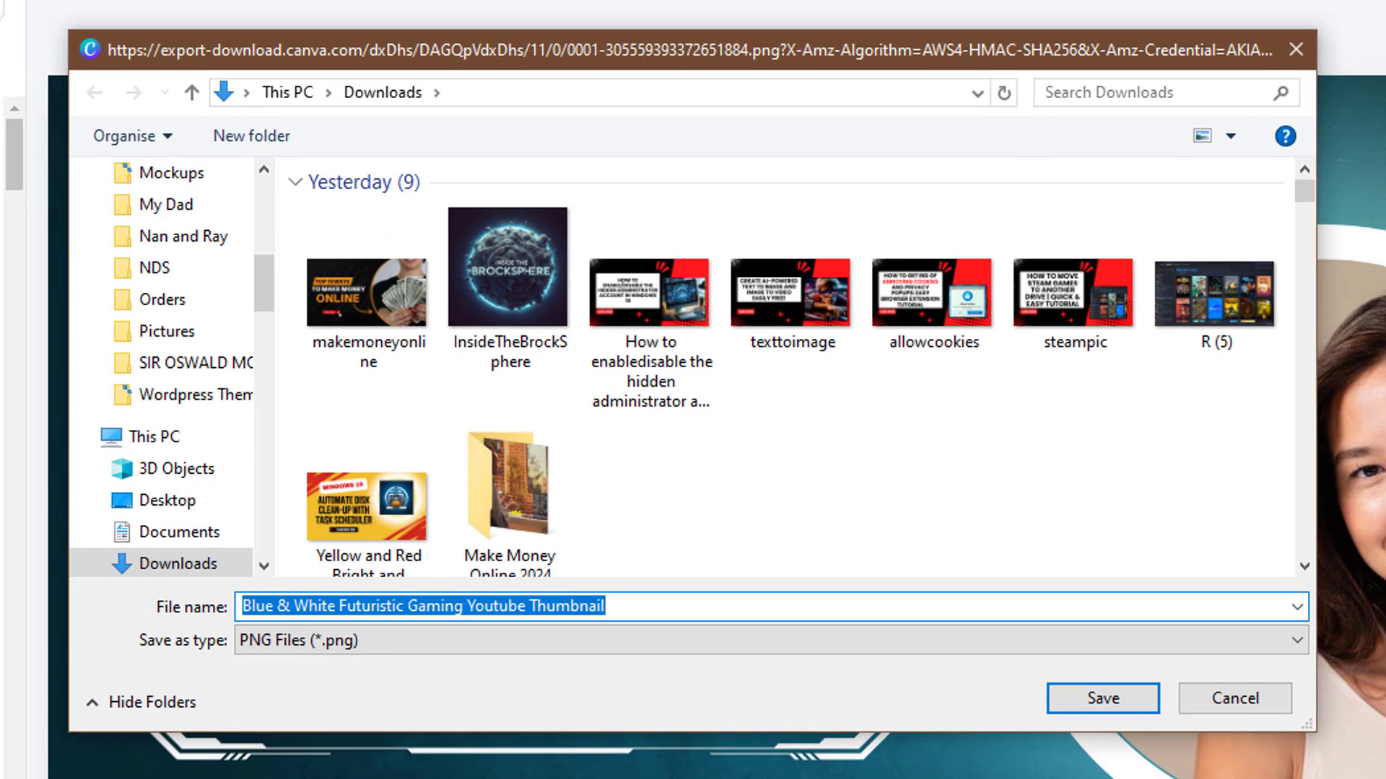
pyautogui.click(643, 606)
pyautogui.click(643, 607)
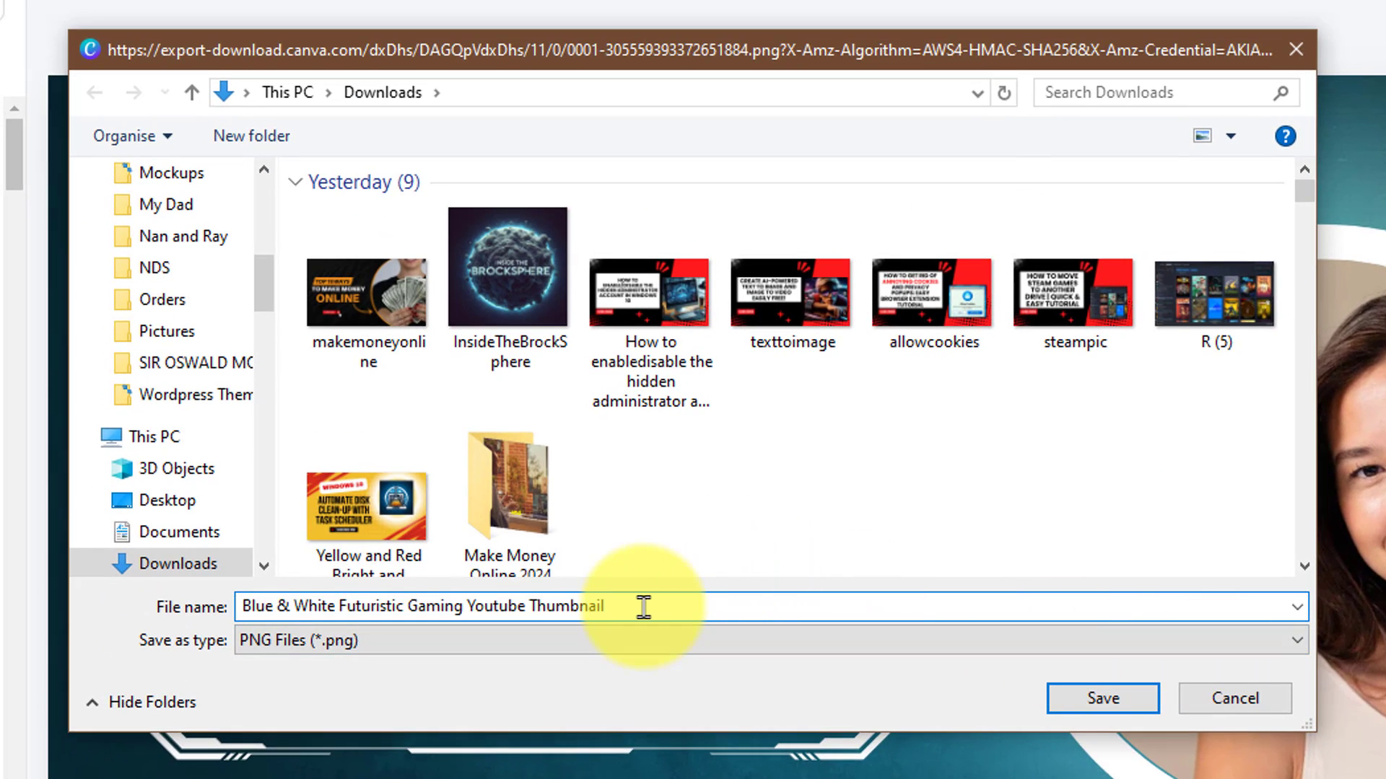
pyautogui.moveTo(643, 607); pyautogui.dragTo(176, 649)
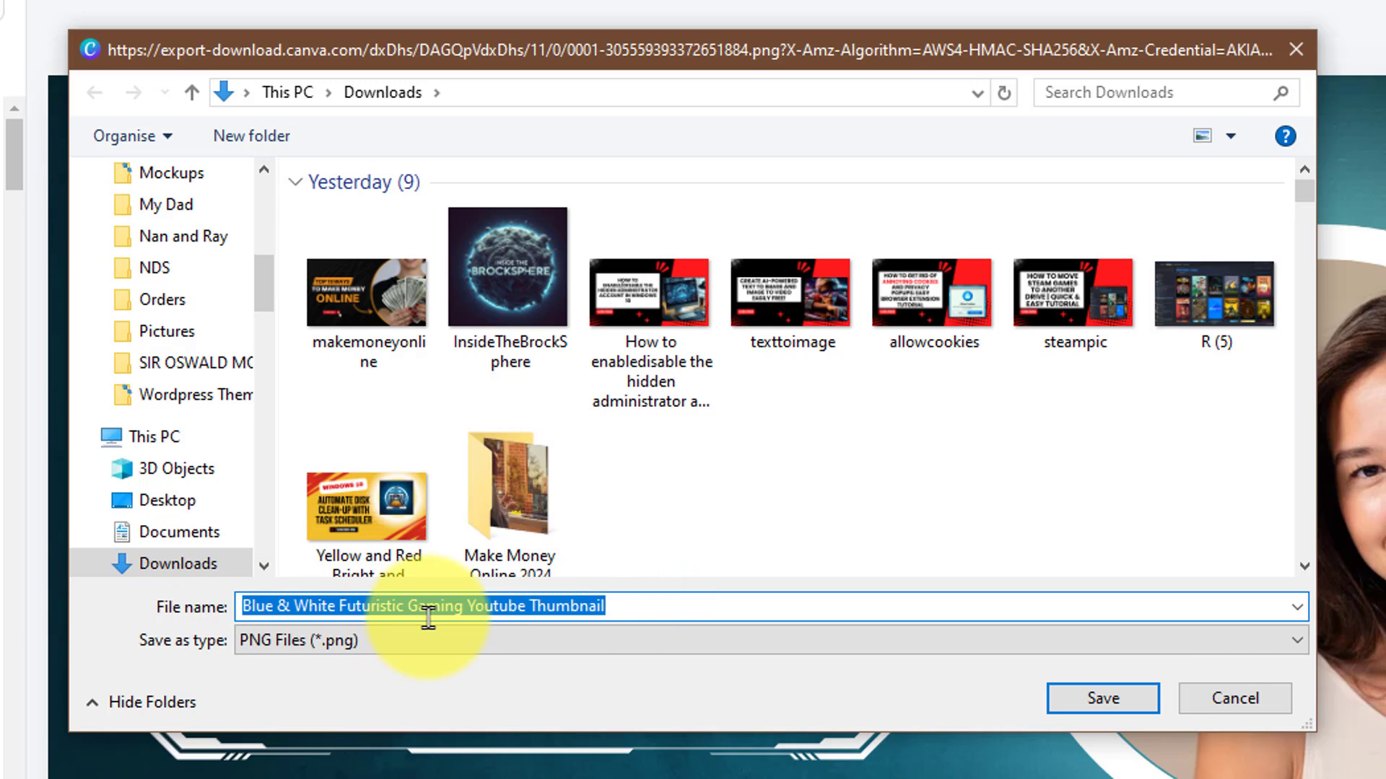
pyautogui.write('mybanner')
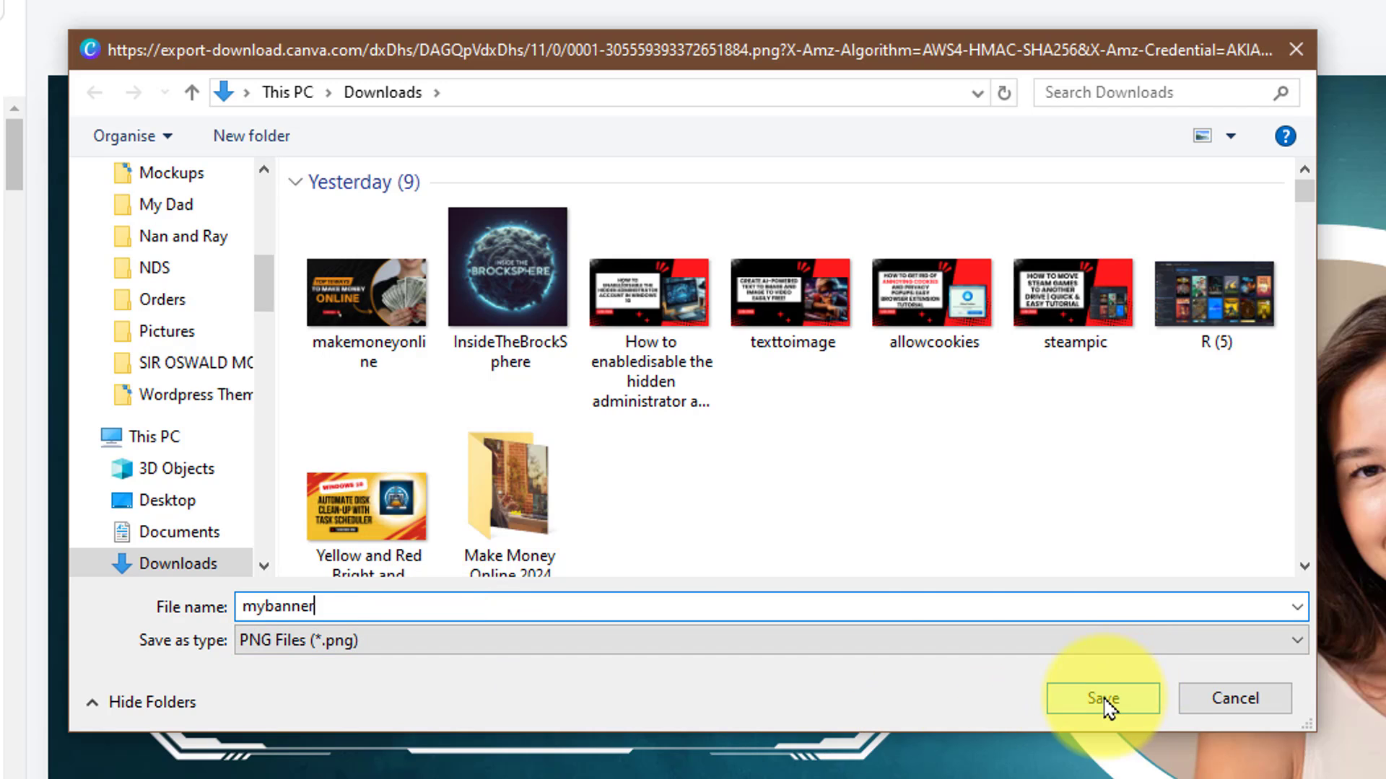
pyautogui.click(1104, 700)
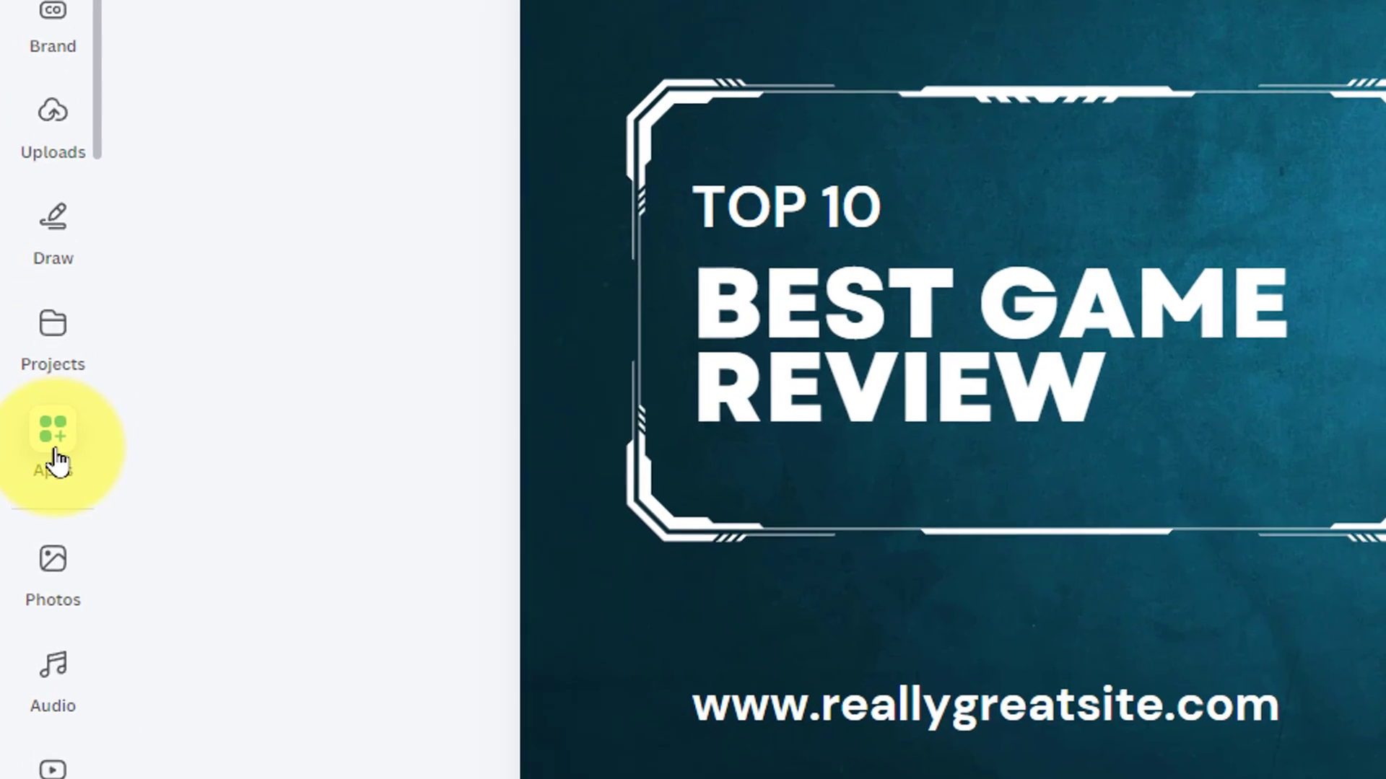
# Browse the catalogue of apps available for the design and show the list of your own apps.
pyautogui.click(27, 472)
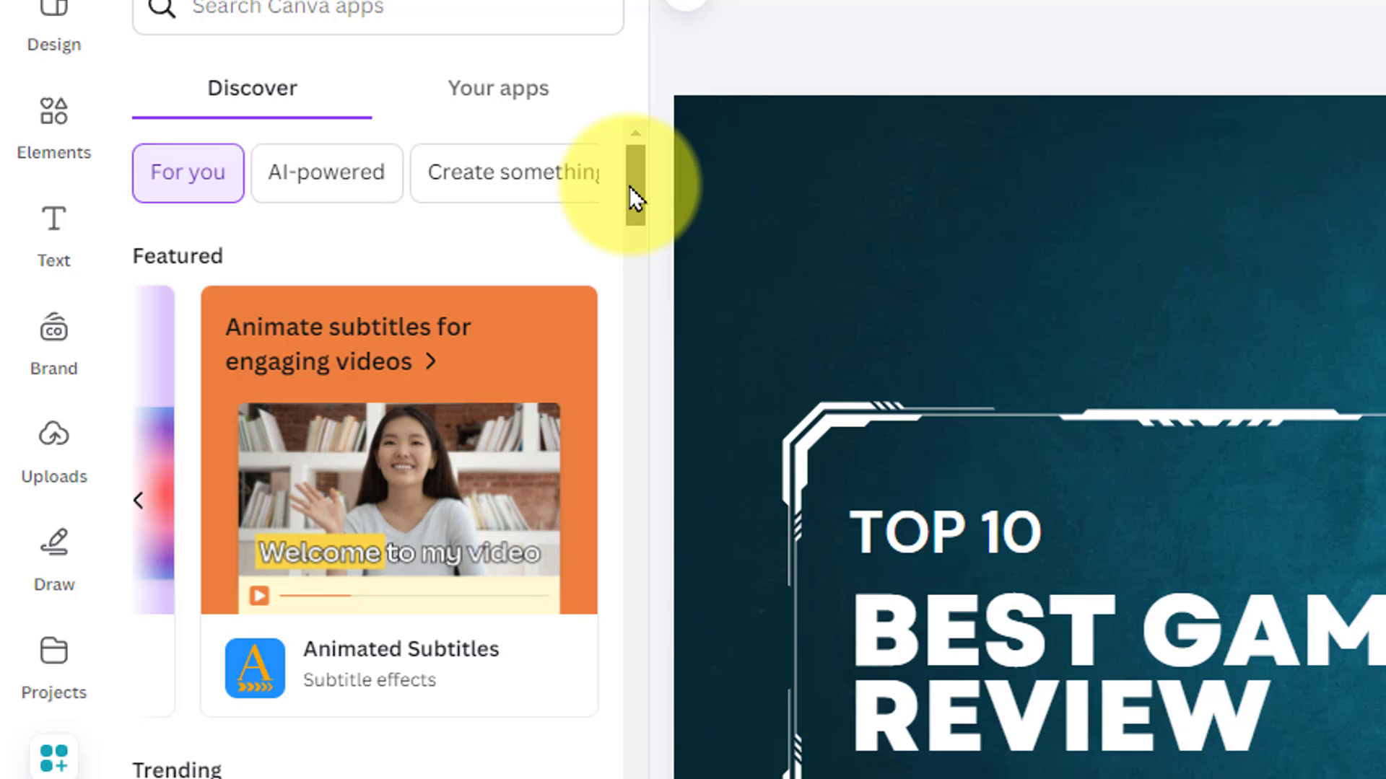
pyautogui.moveTo(630, 186); pyautogui.dragTo(653, 307)
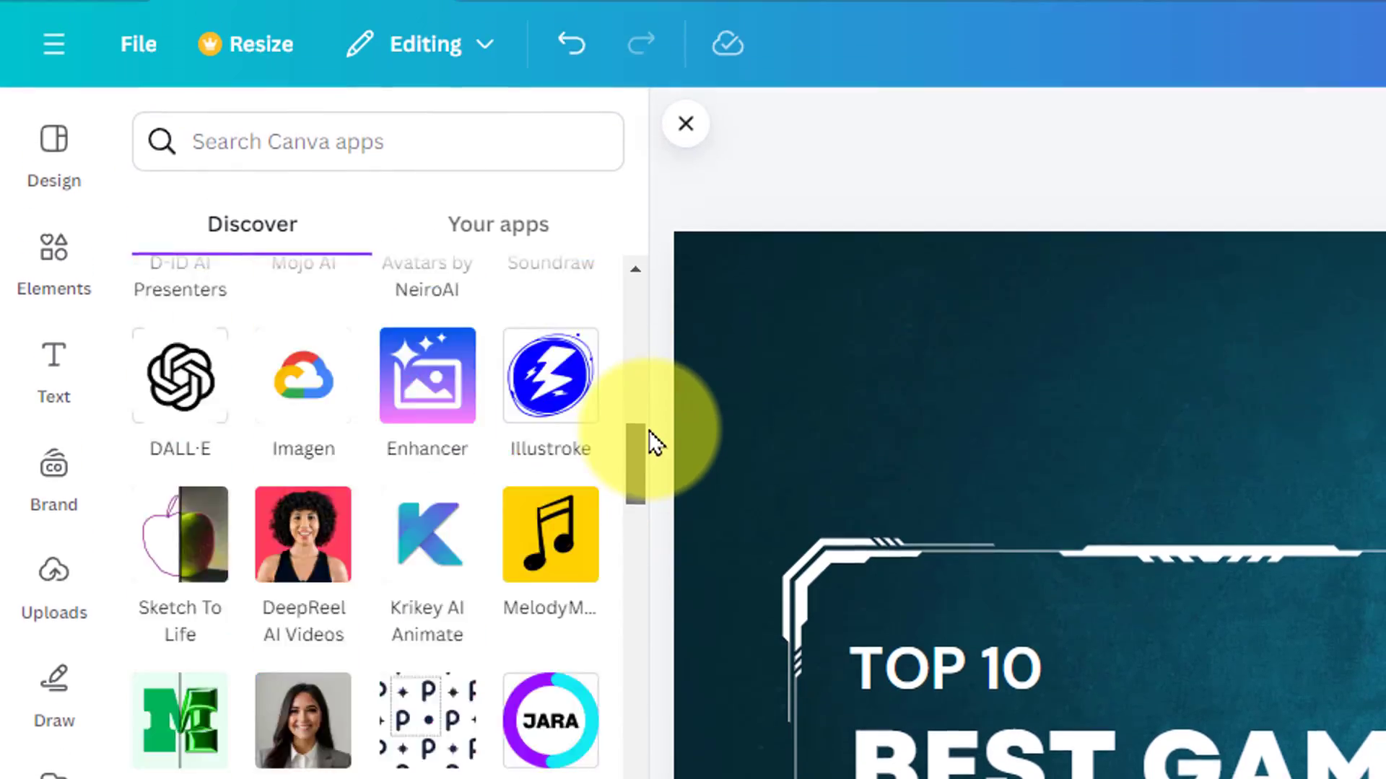
pyautogui.moveTo(654, 441); pyautogui.dragTo(656, 236)
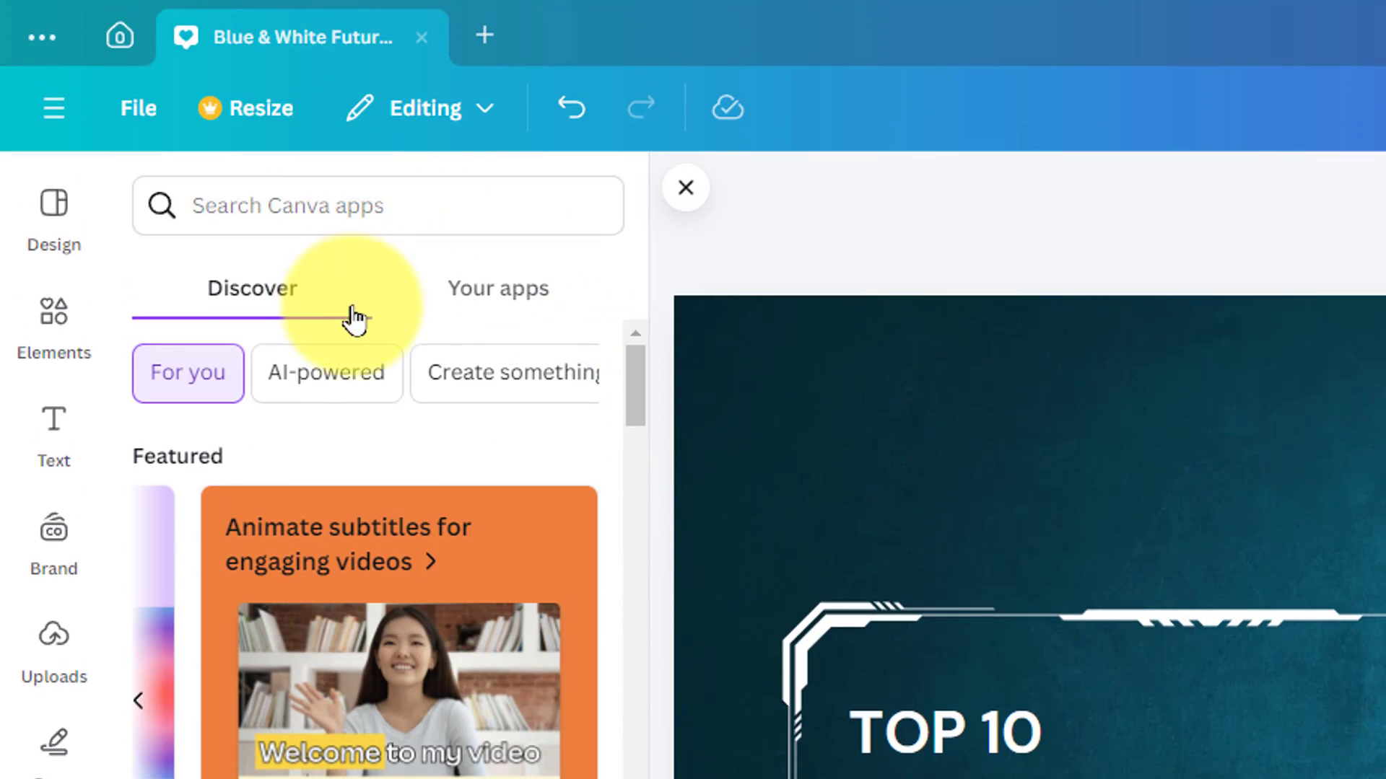
pyautogui.click(501, 301)
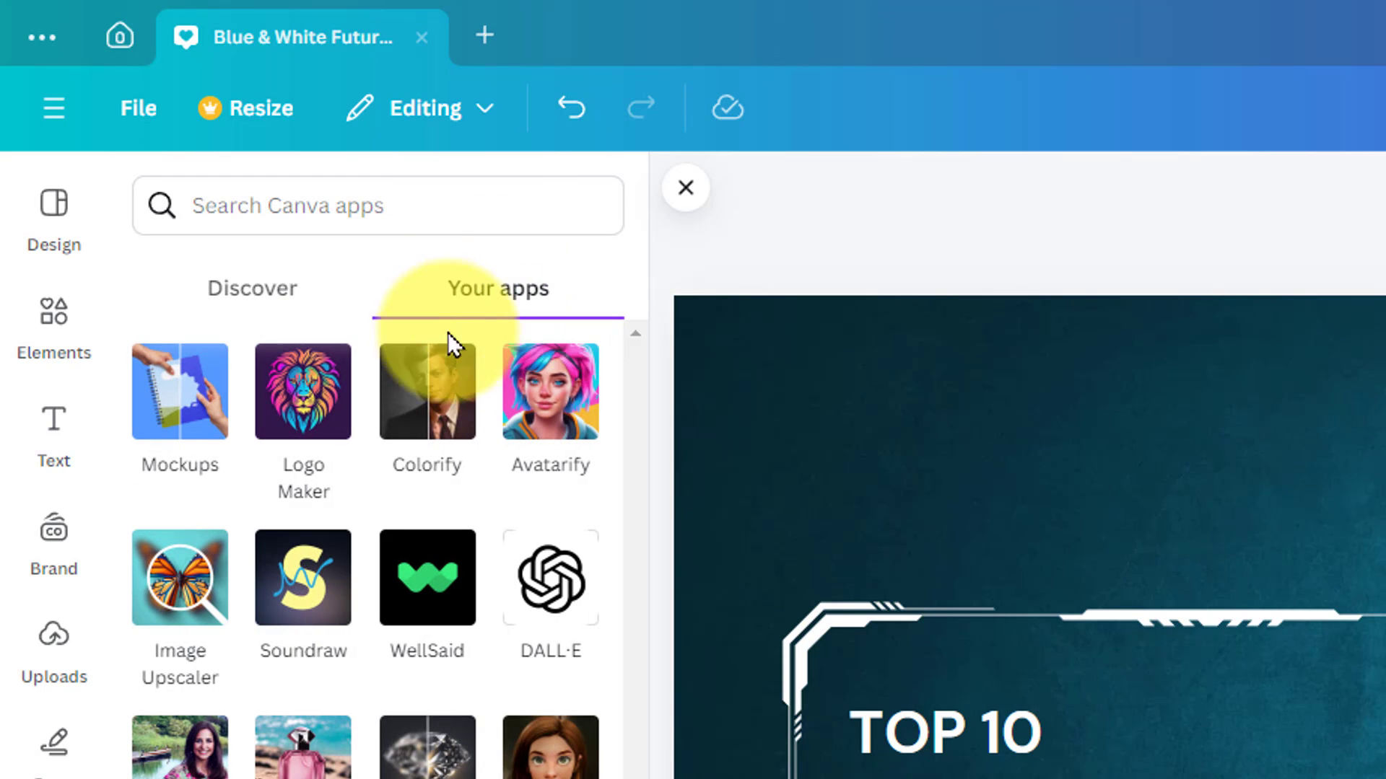
# Try adding the Mockups image of a hand on a laptop from the Computers category and shift it across the thumbnail.
pyautogui.click(173, 433)
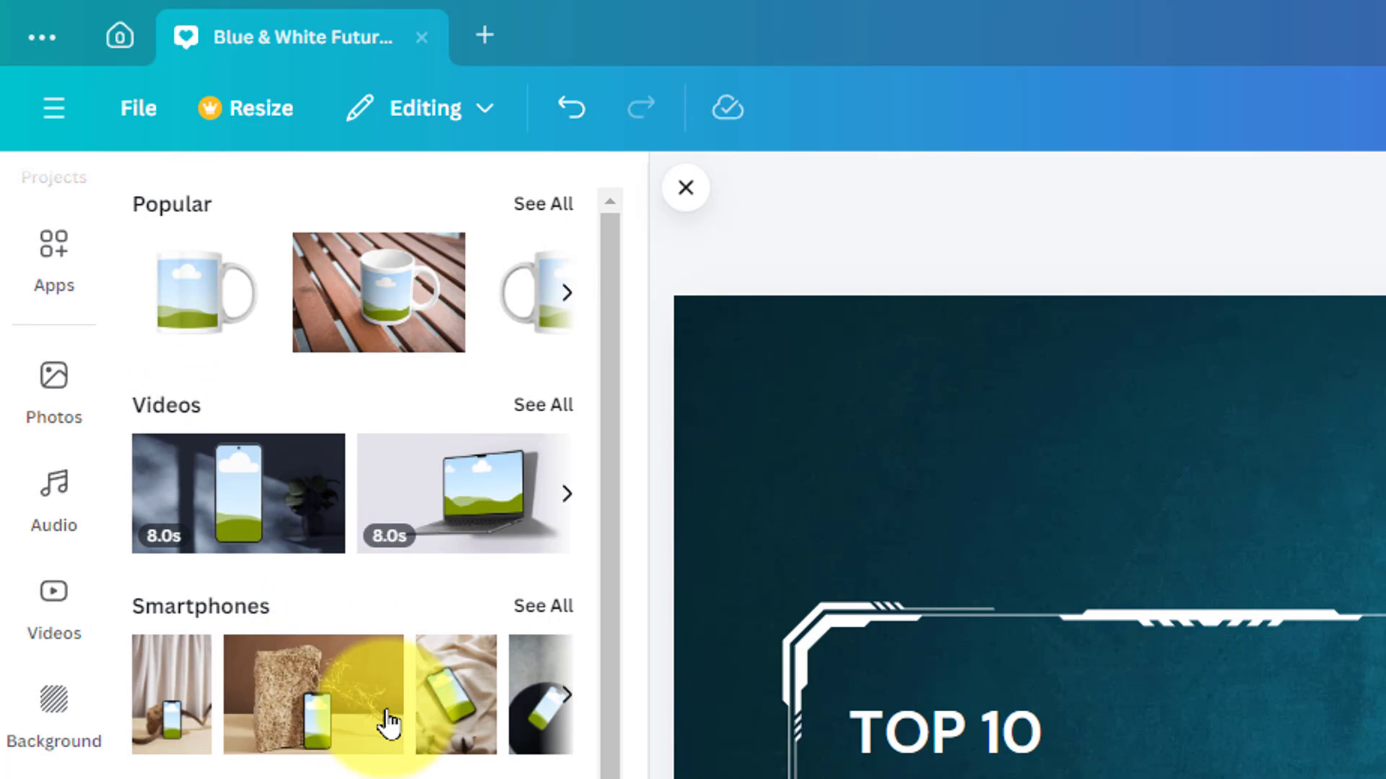
pyautogui.scroll(-3, 390, 718)
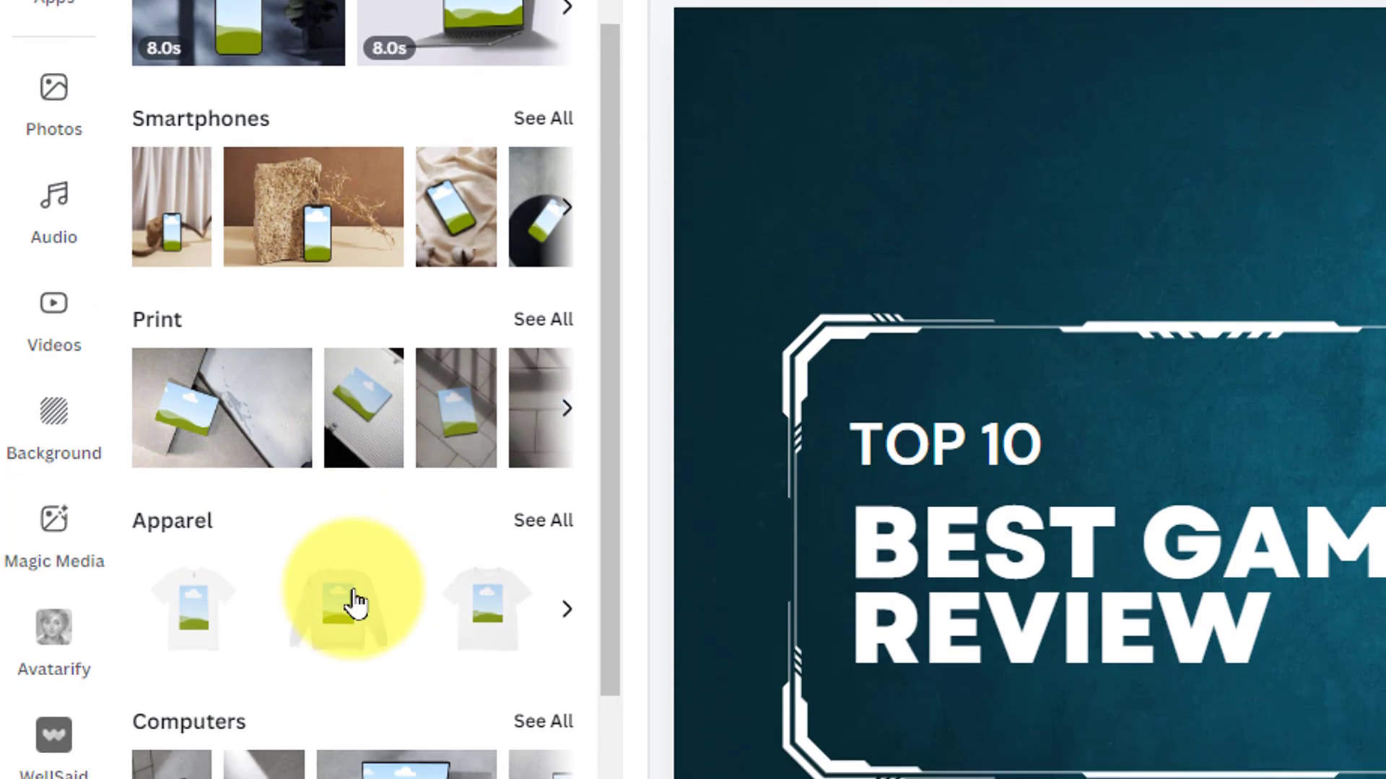
pyautogui.scroll(-5, 354, 577)
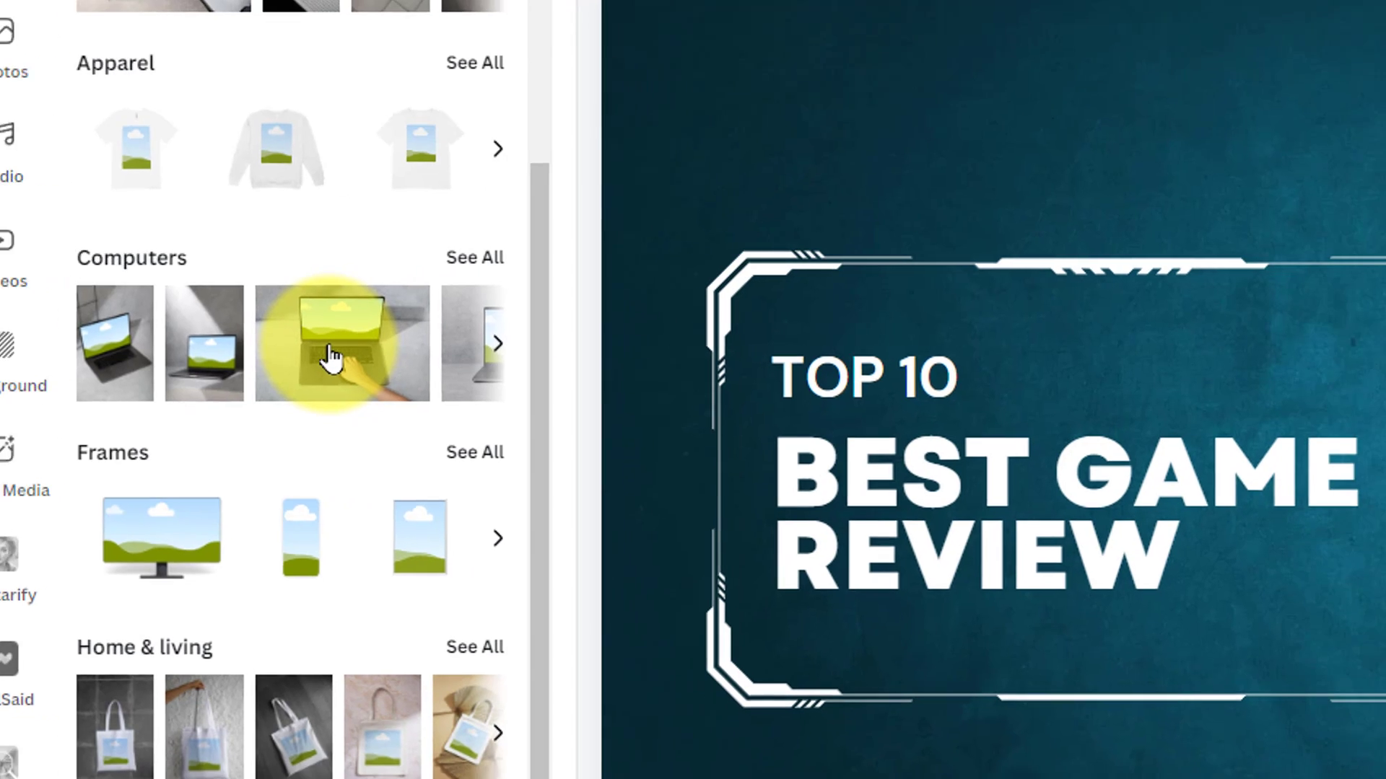
pyautogui.click(394, 361)
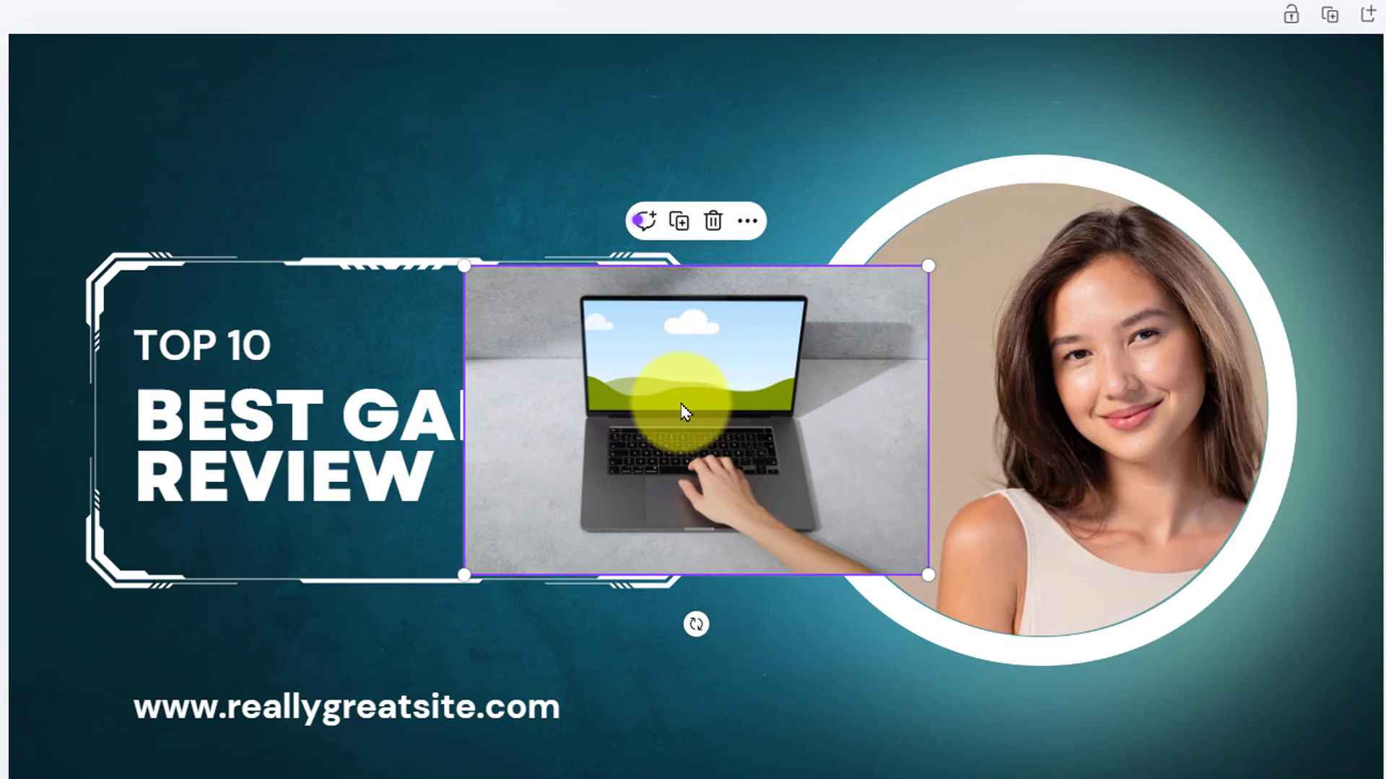
pyautogui.moveTo(653, 372); pyautogui.dragTo(356, 411)
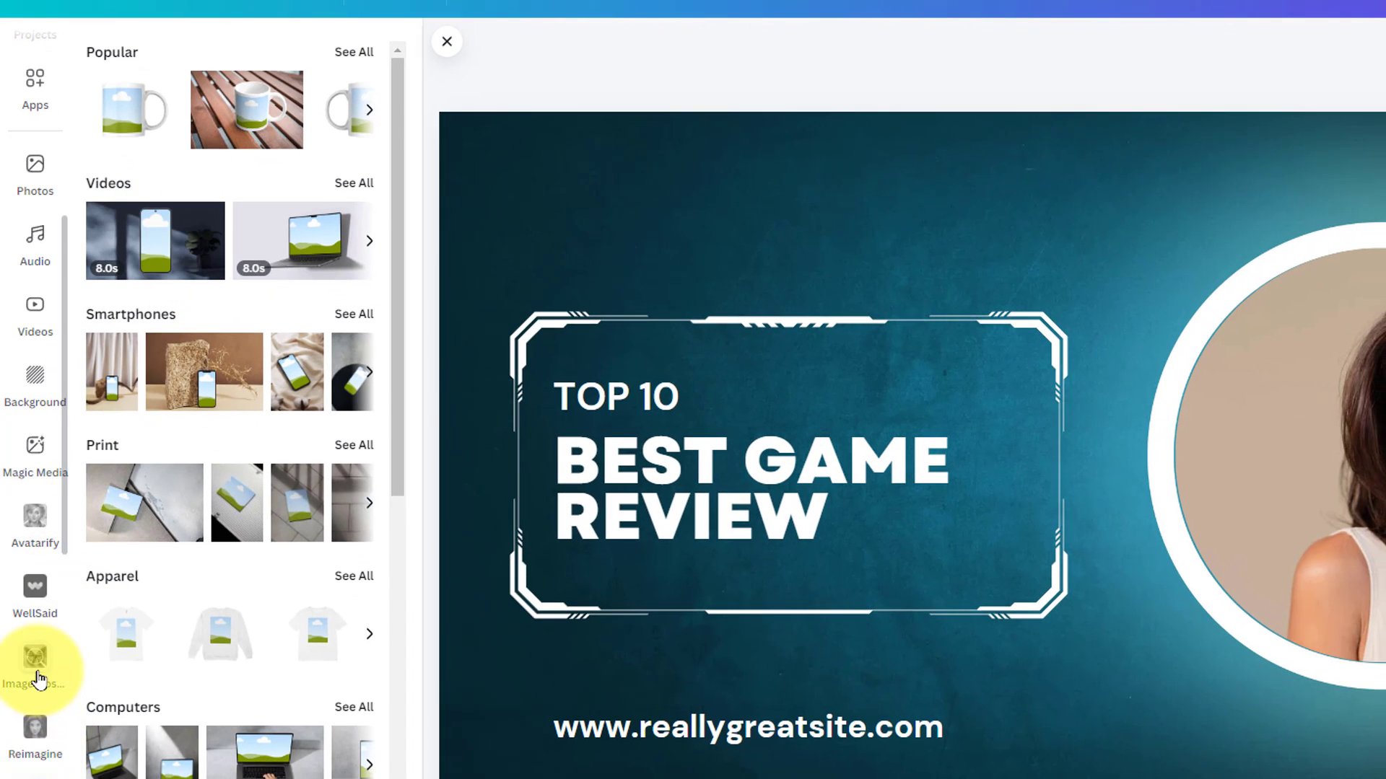
# Generate Anime-style images with Magic Media from "anime man in the city walking" and place the dark neon street picture on the thumbnail.
pyautogui.click(60, 453)
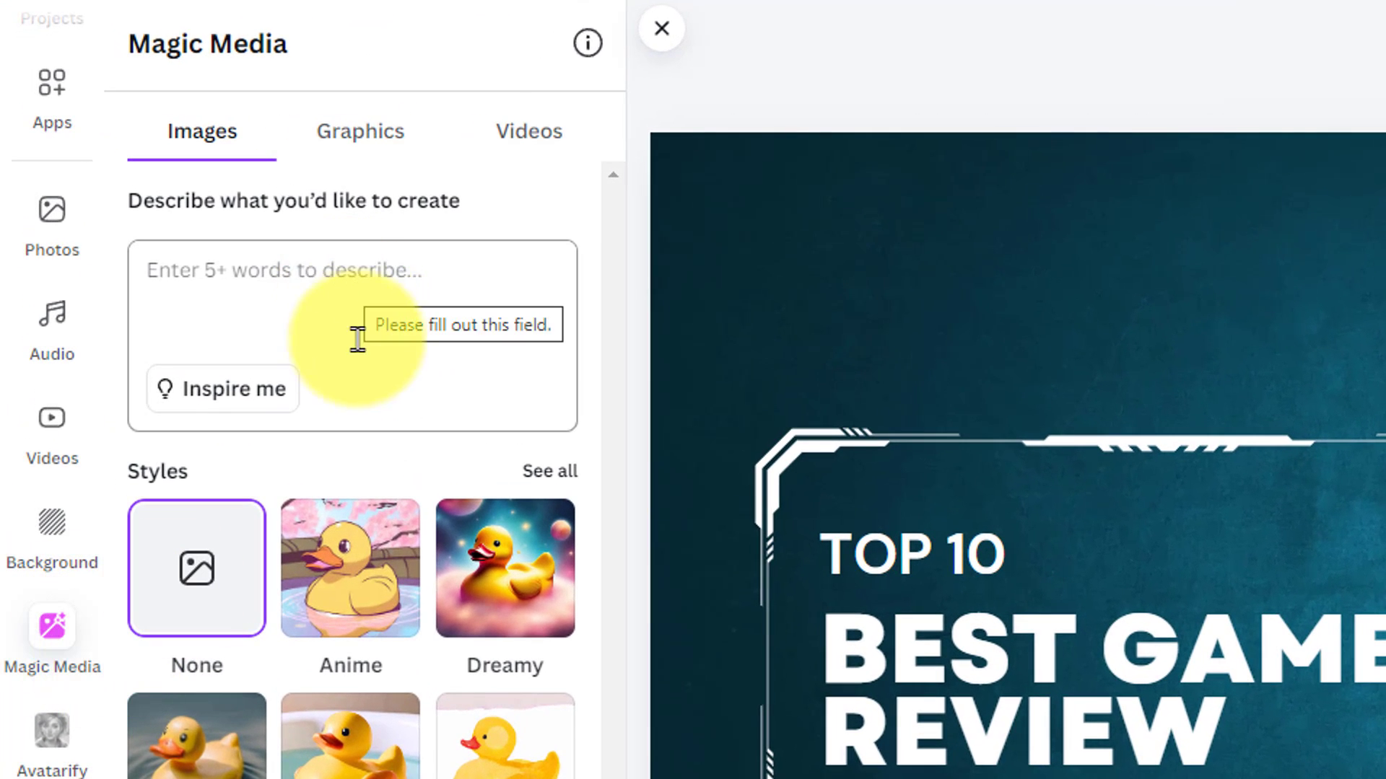
pyautogui.click(369, 541)
pyautogui.click(304, 326)
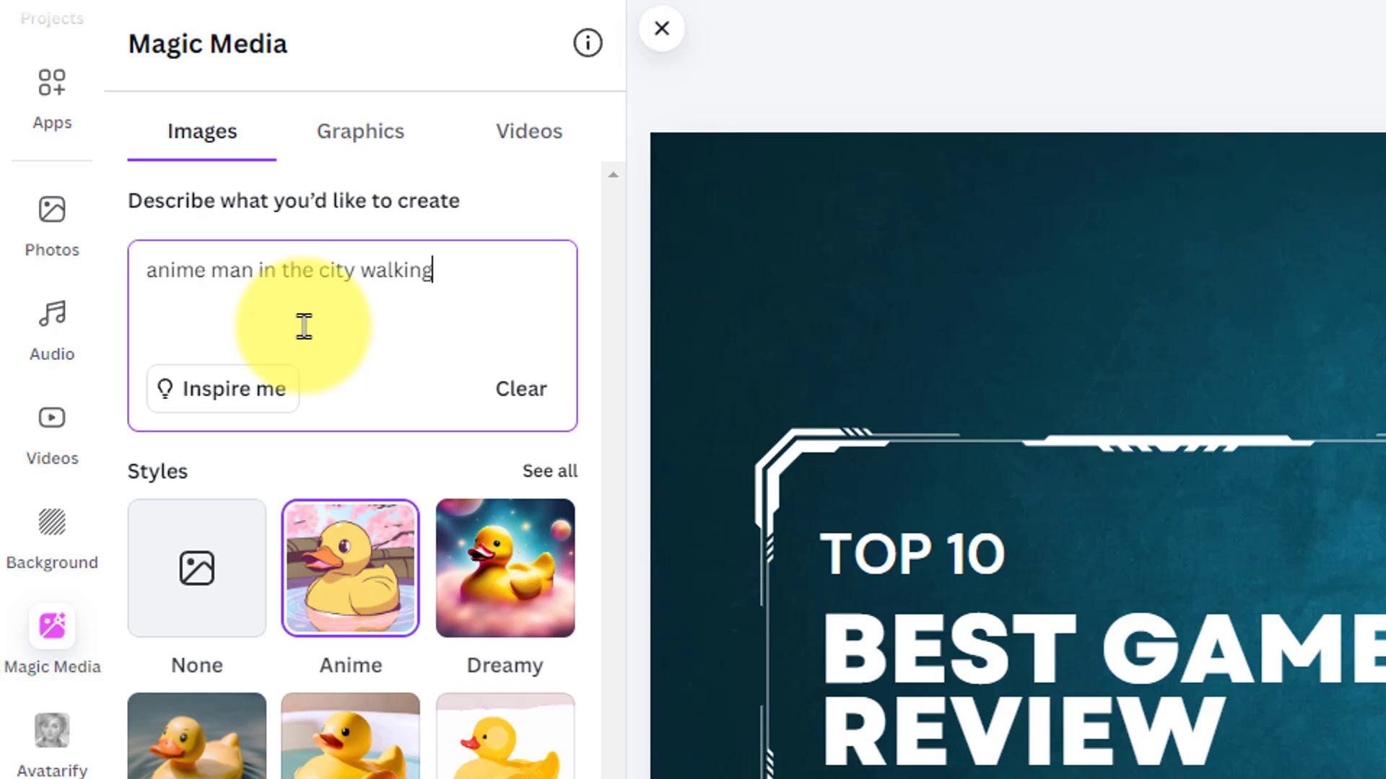
pyautogui.press('Return')
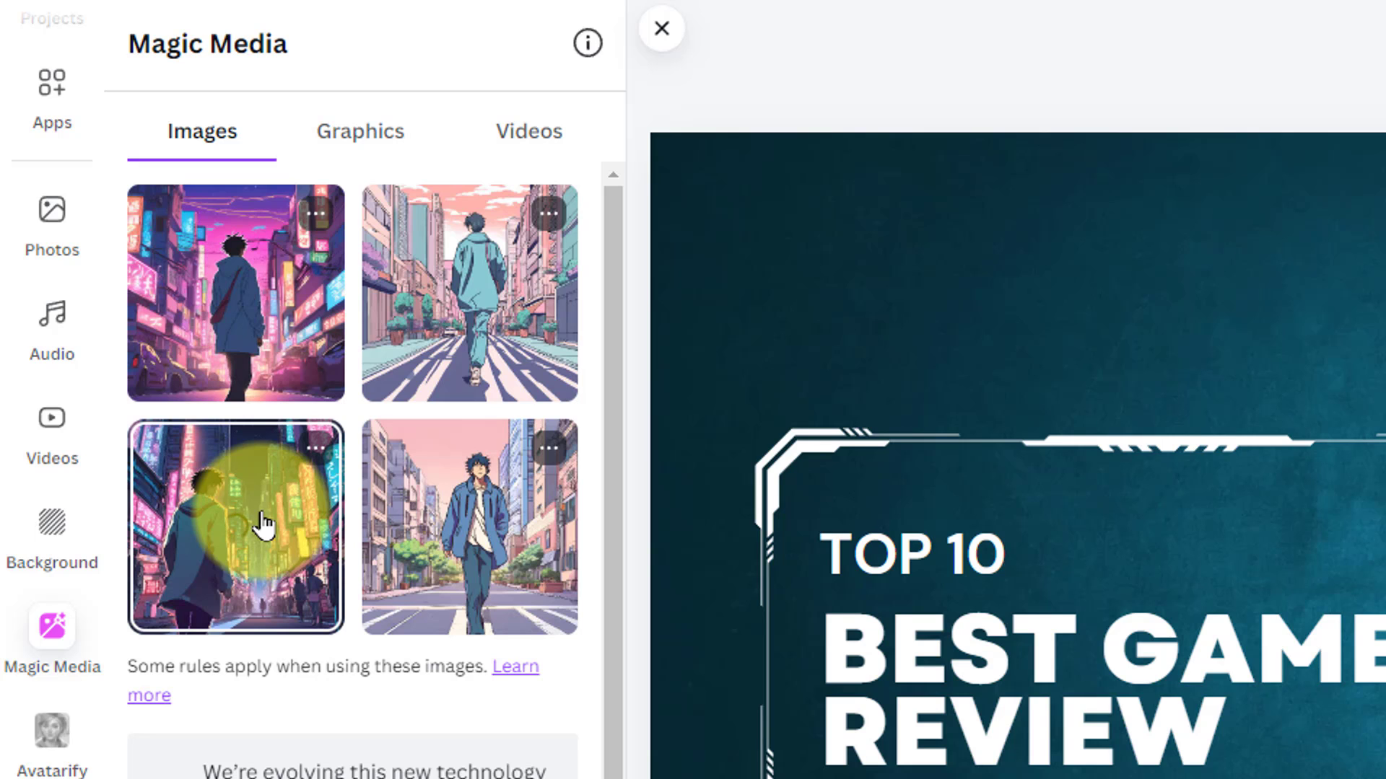
pyautogui.click(263, 524)
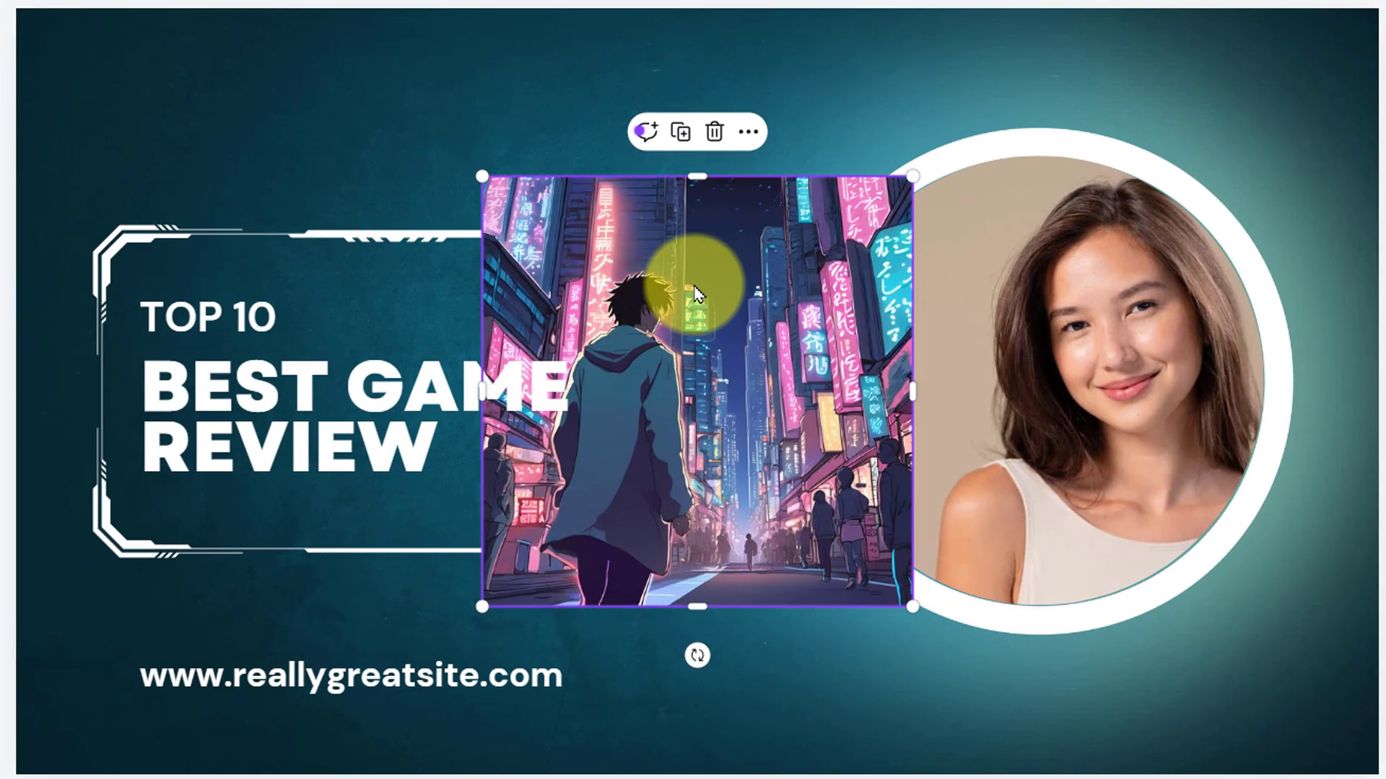
pyautogui.moveTo(694, 292); pyautogui.dragTo(635, 148)
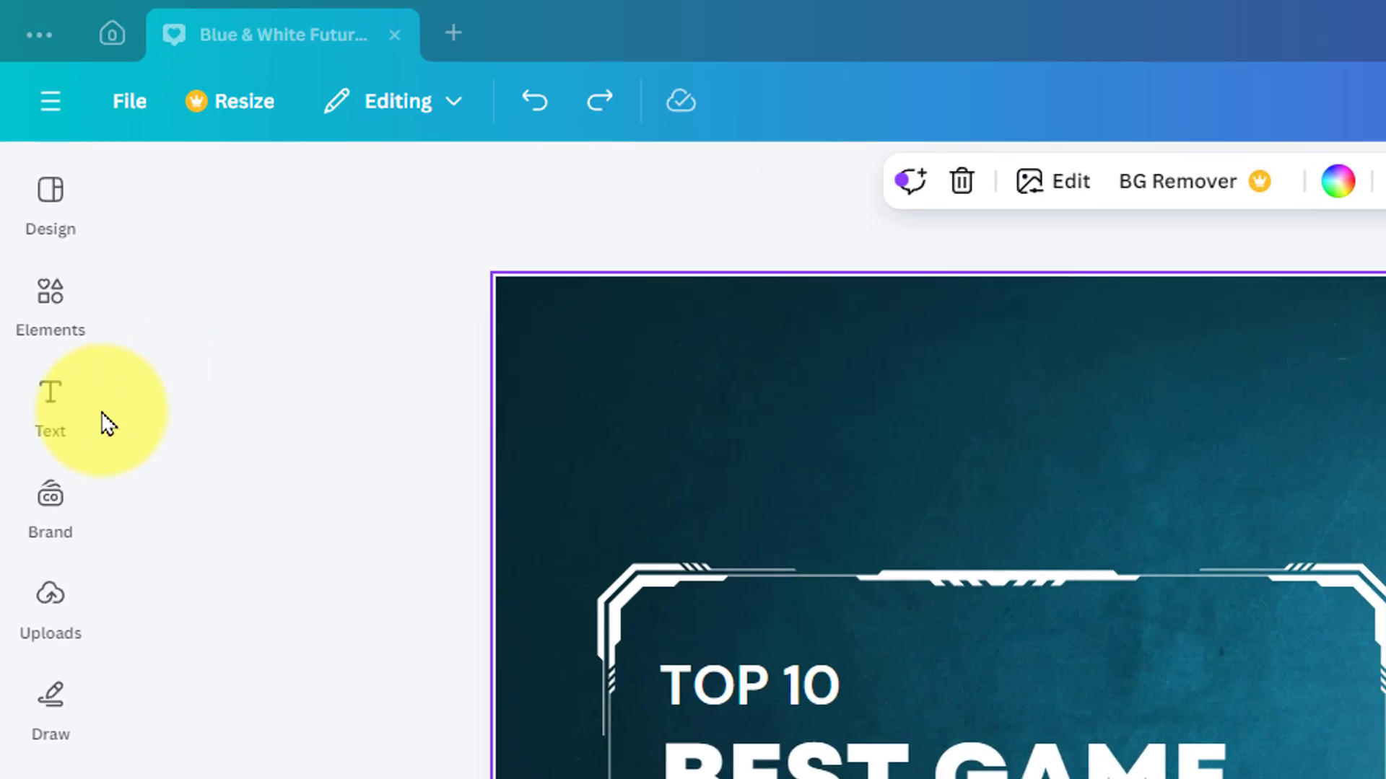
# Generate text with Magic Write from the prompt "write me a short story" and insert it into the design.
pyautogui.click(36, 207)
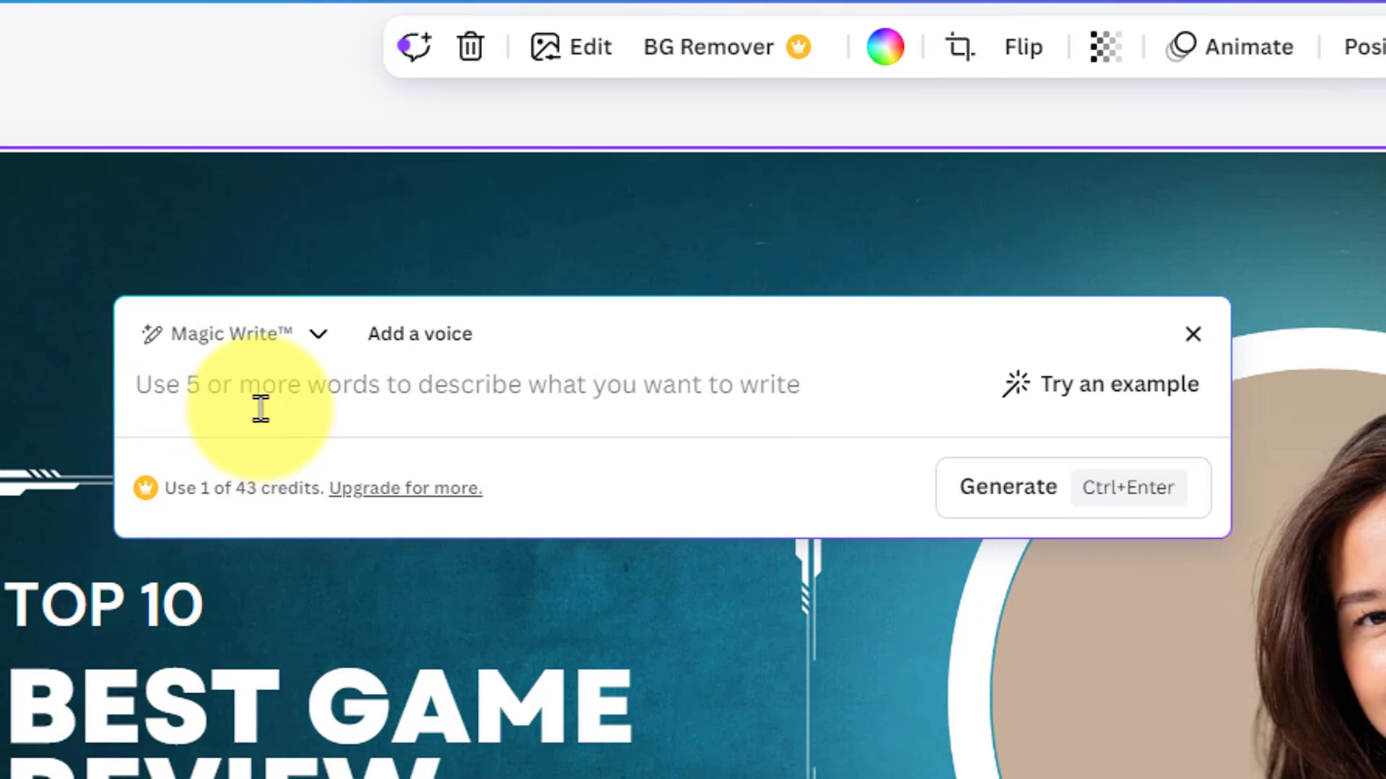
pyautogui.write('W')
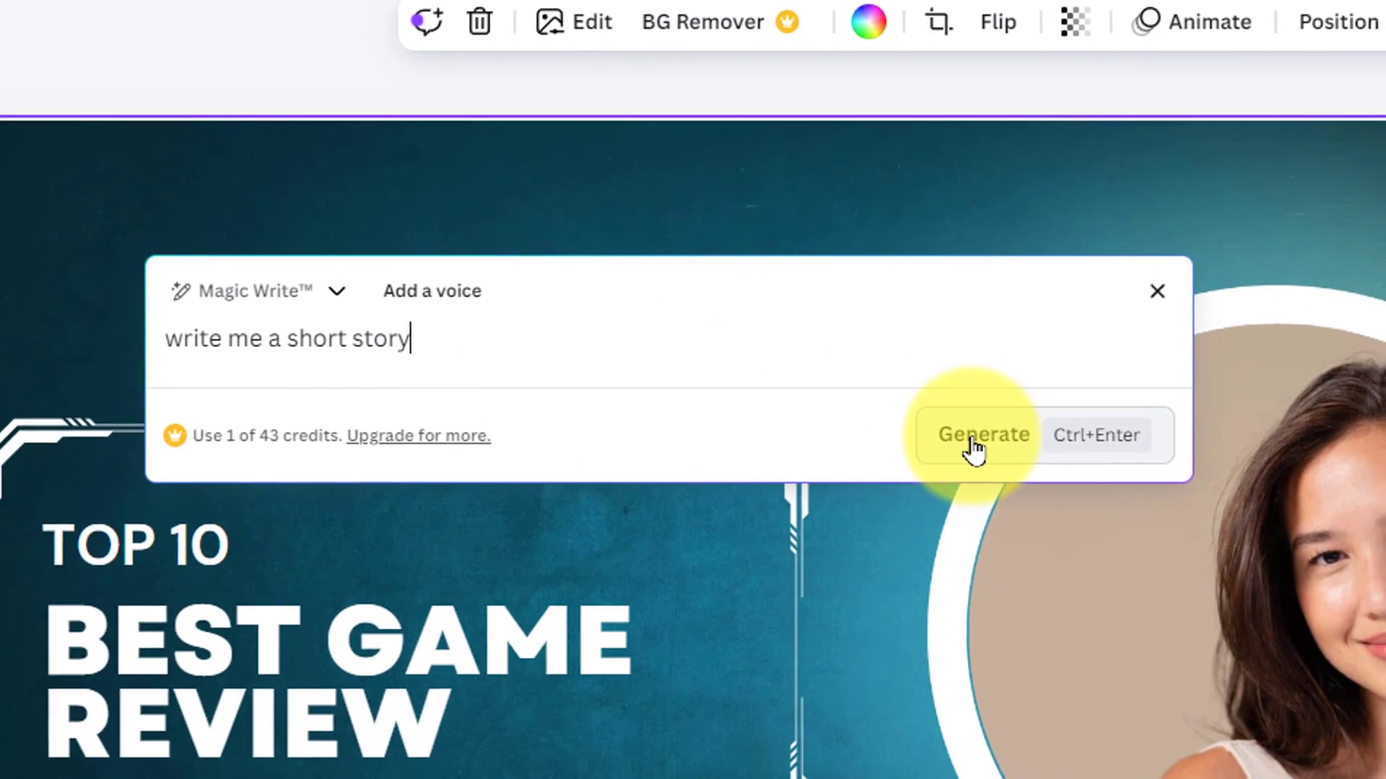
pyautogui.click(975, 442)
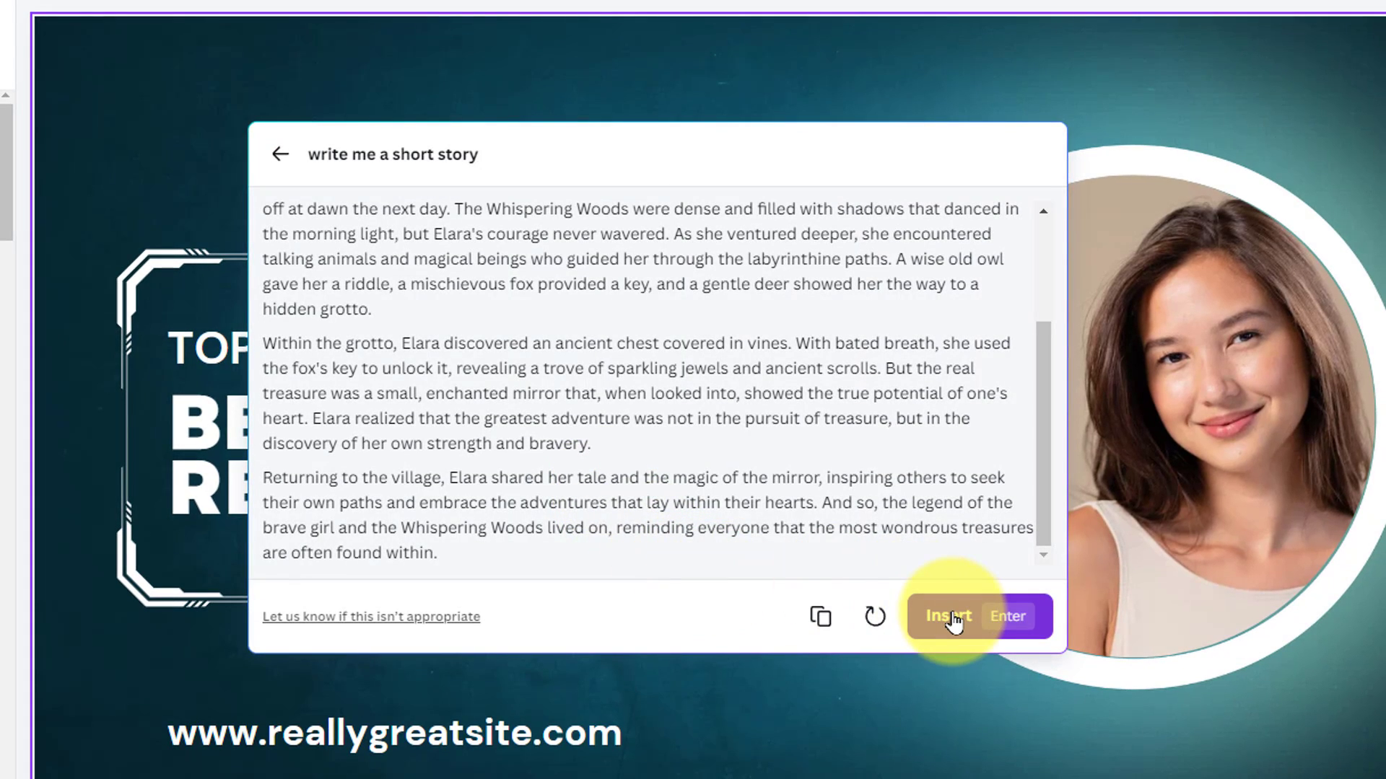
pyautogui.click(952, 619)
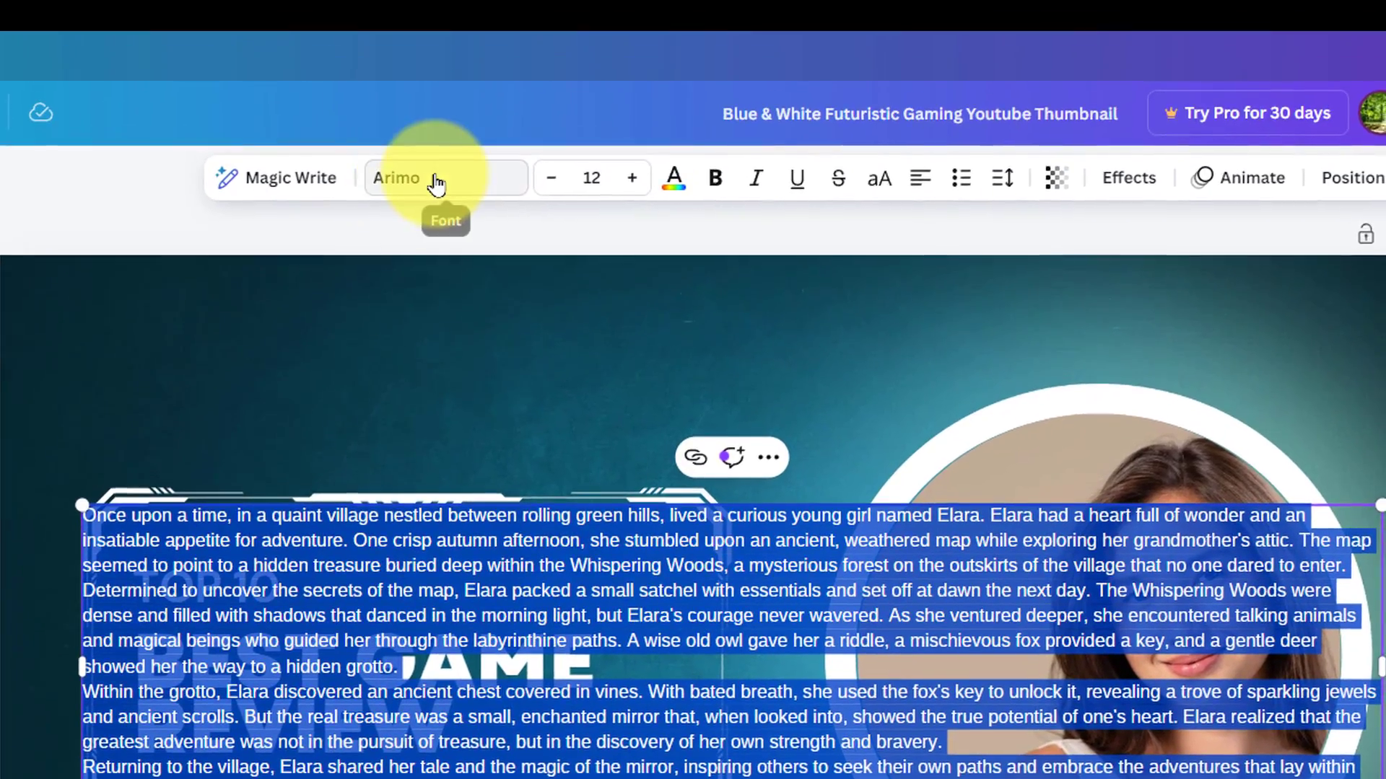
# View the font choices for the inserted story text and delete its text box from the thumbnail.
pyautogui.click(433, 180)
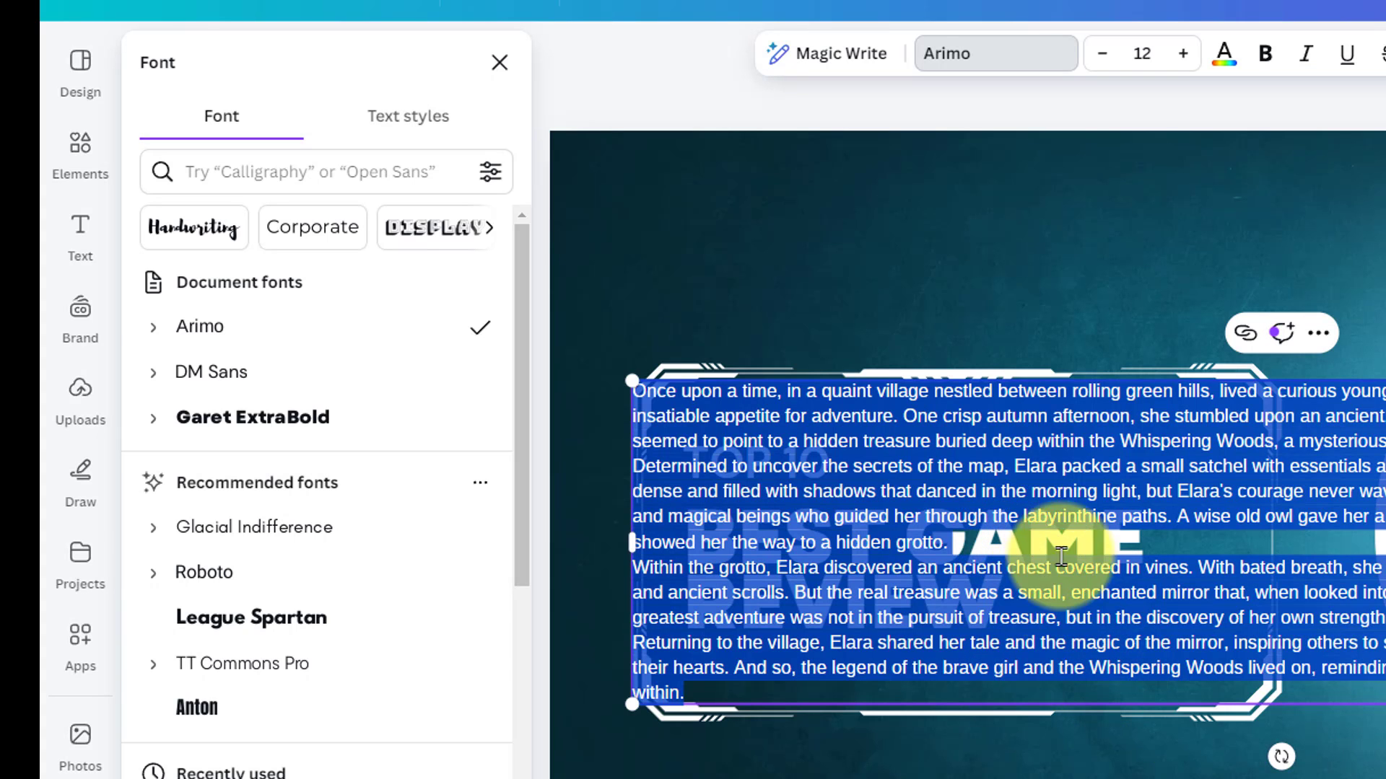
pyautogui.click(1039, 326)
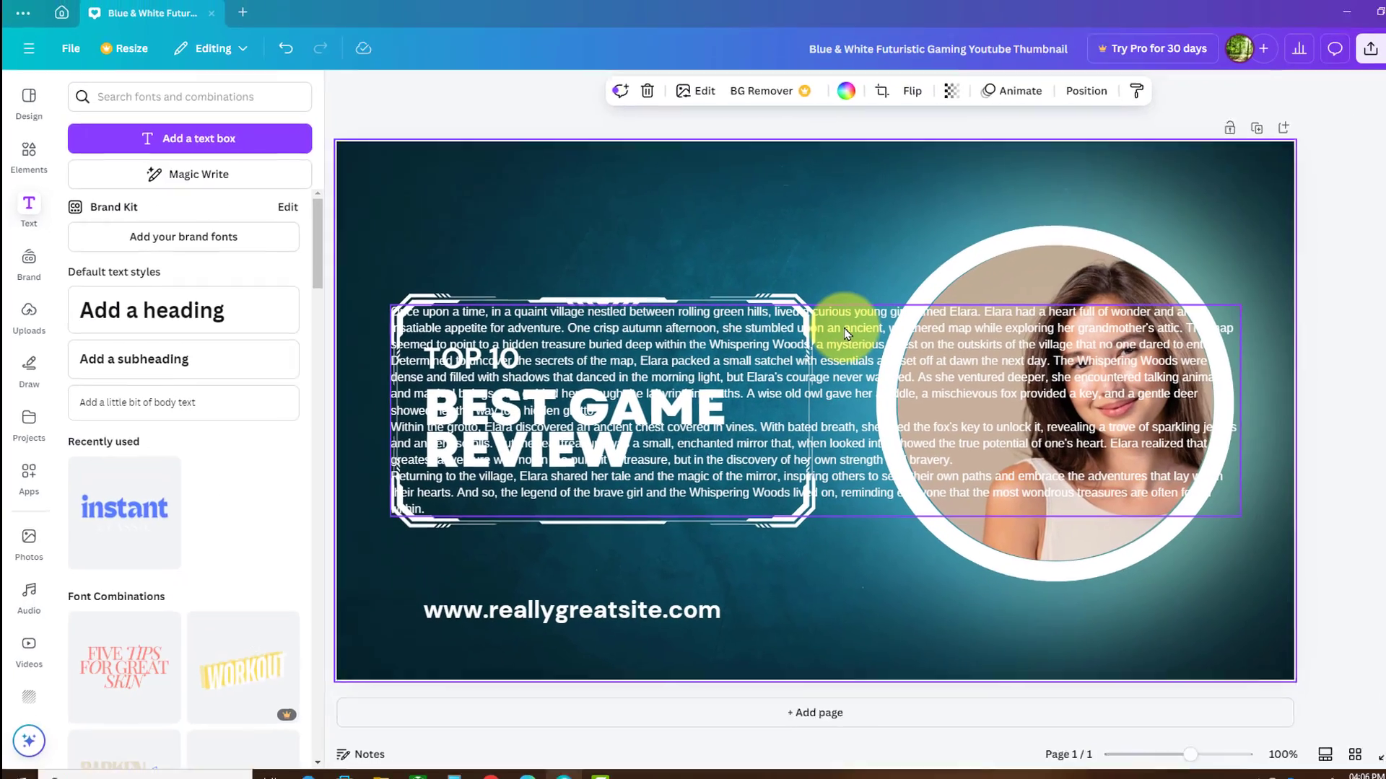
pyautogui.click(847, 333)
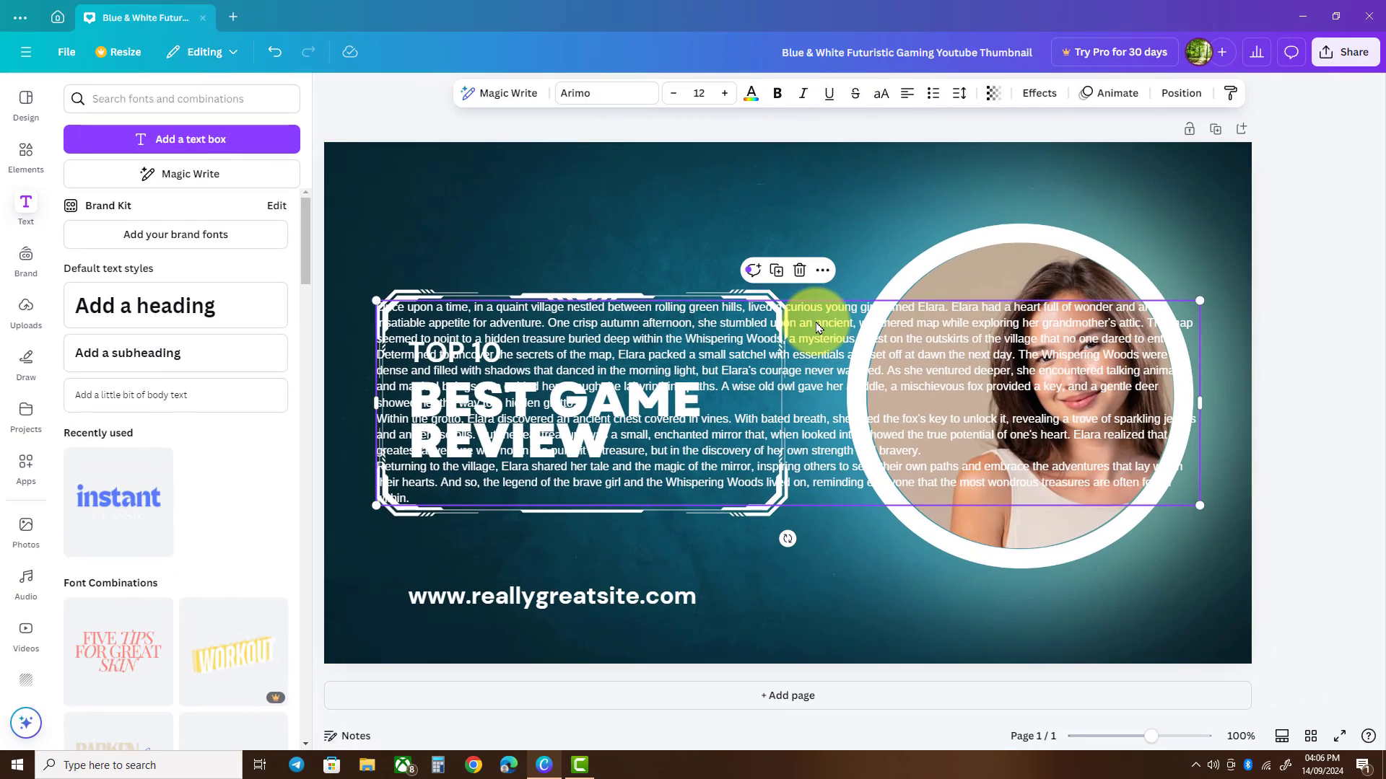
pyautogui.press('Delete')
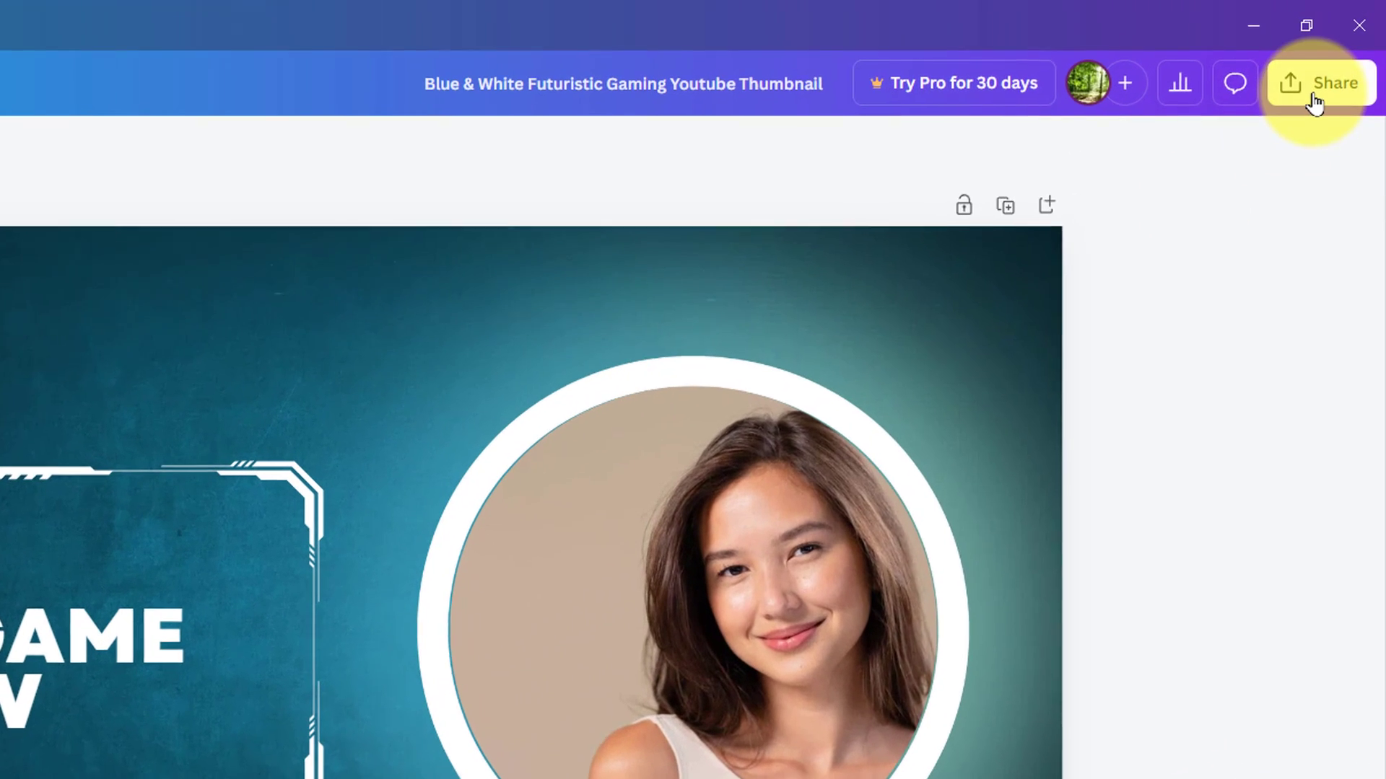
# Open the download settings for the design and choose PDF Print as the file type.
pyautogui.click(1344, 58)
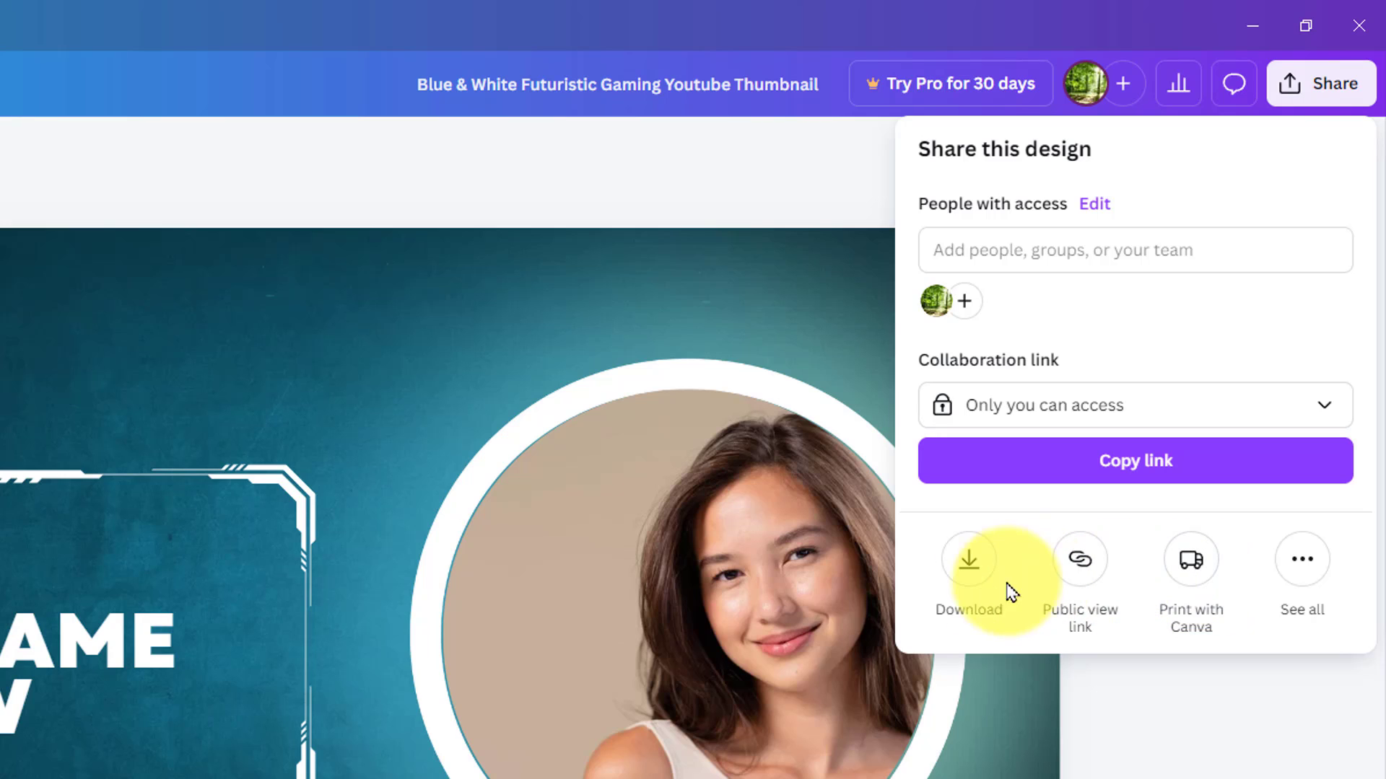
pyautogui.click(968, 567)
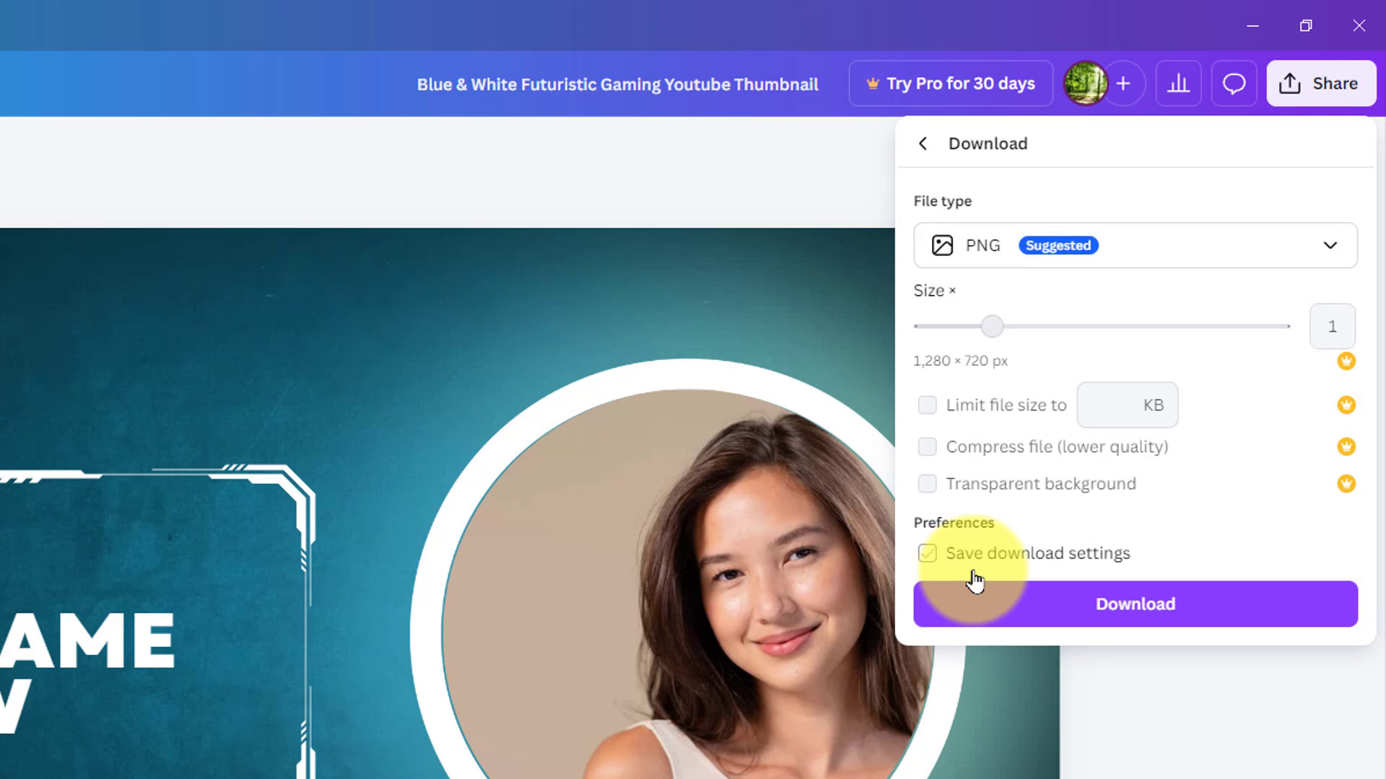
pyautogui.click(1055, 266)
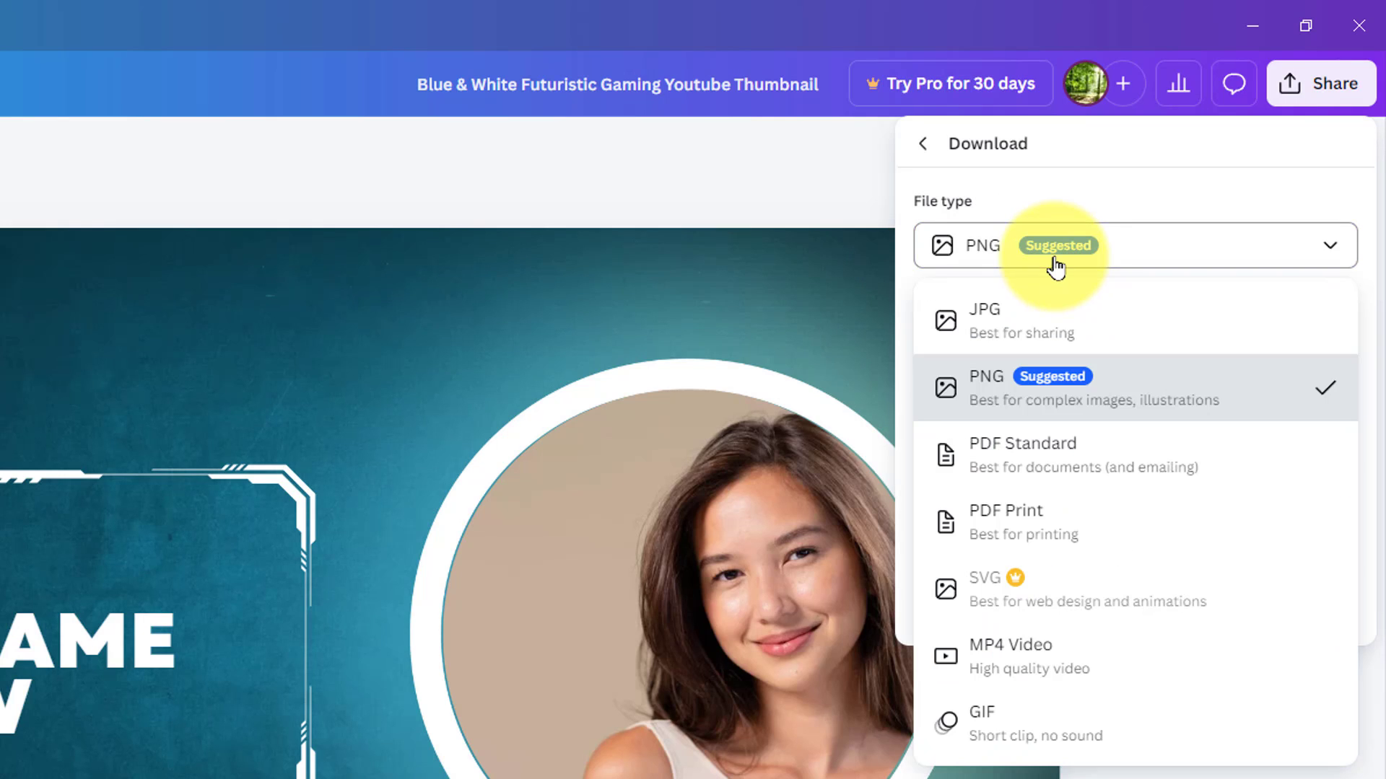
pyautogui.click(1096, 537)
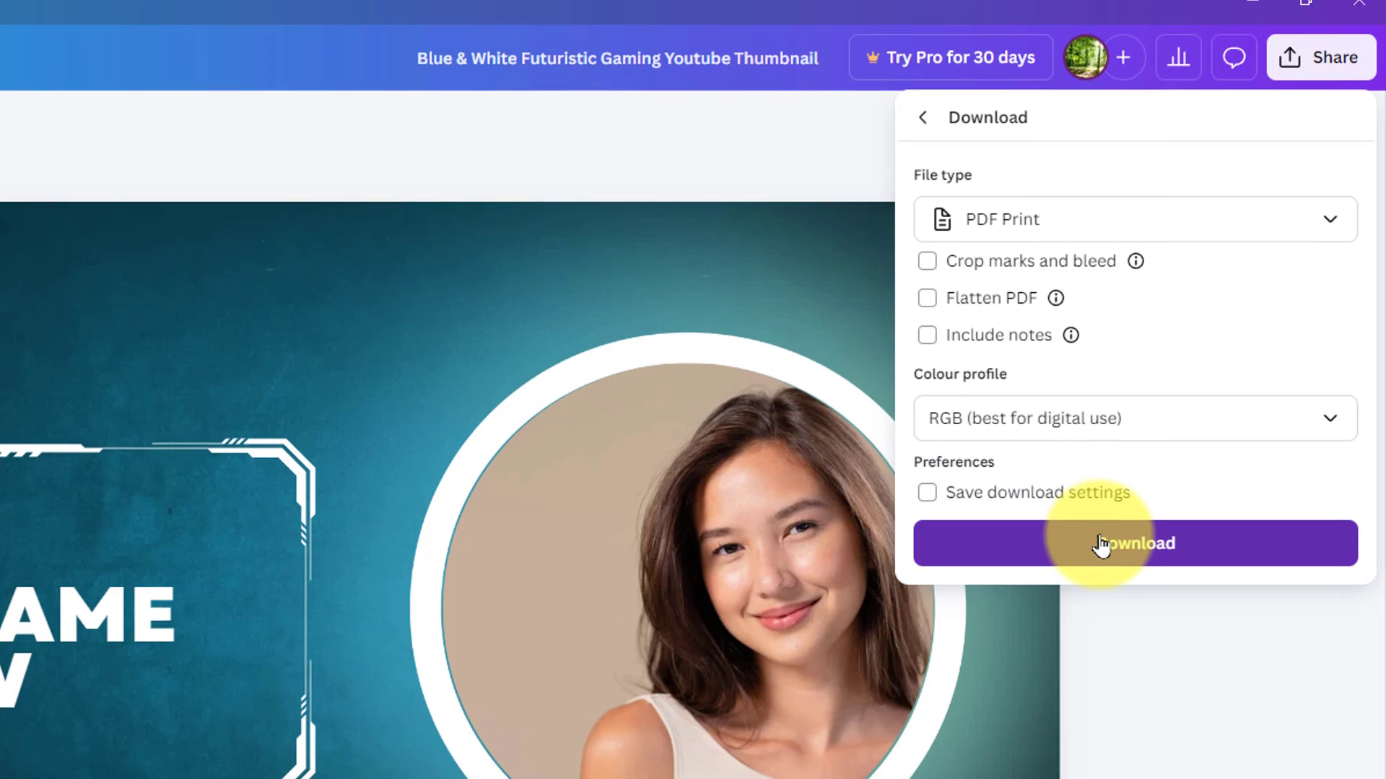
# Download the PDF to the Downloads folder under its suggested name and open the saved file from File Explorer.
pyautogui.click(1099, 570)
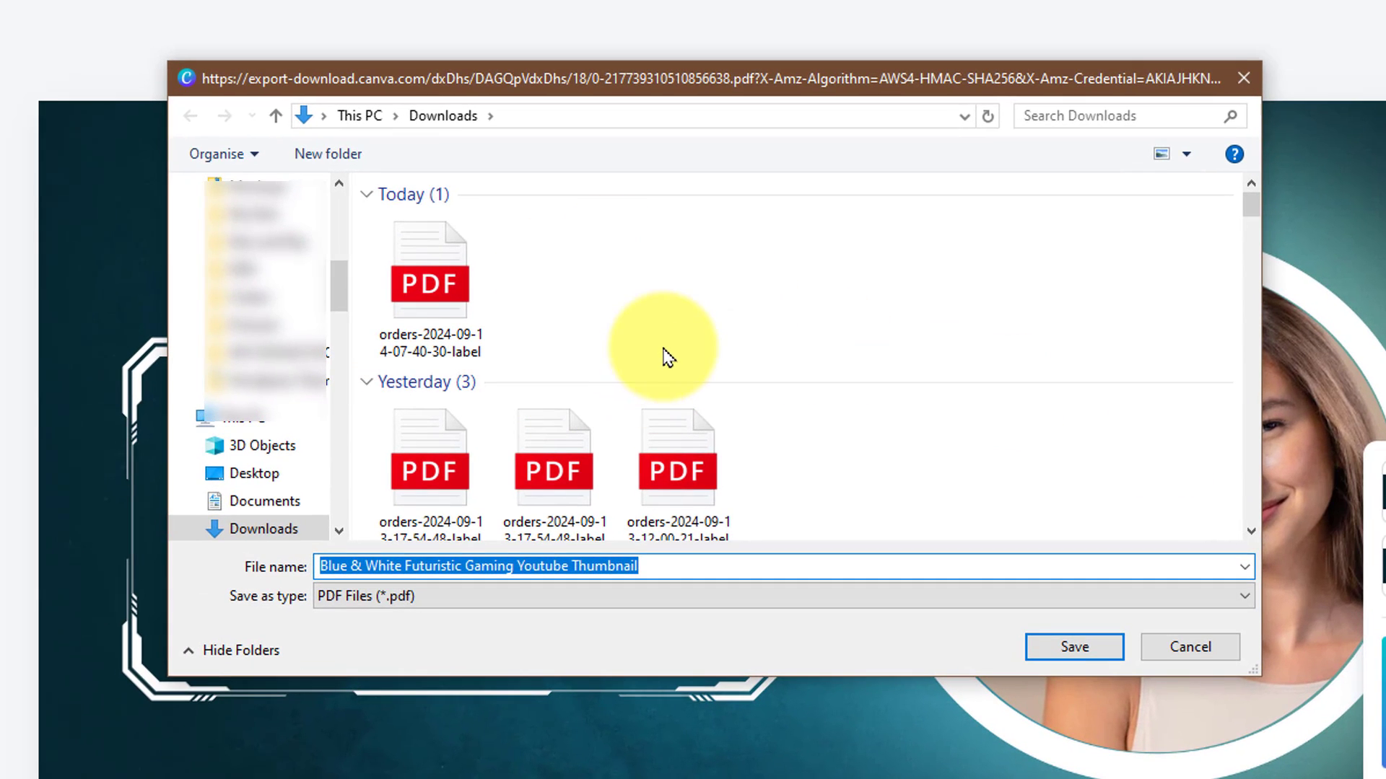
pyautogui.click(1059, 658)
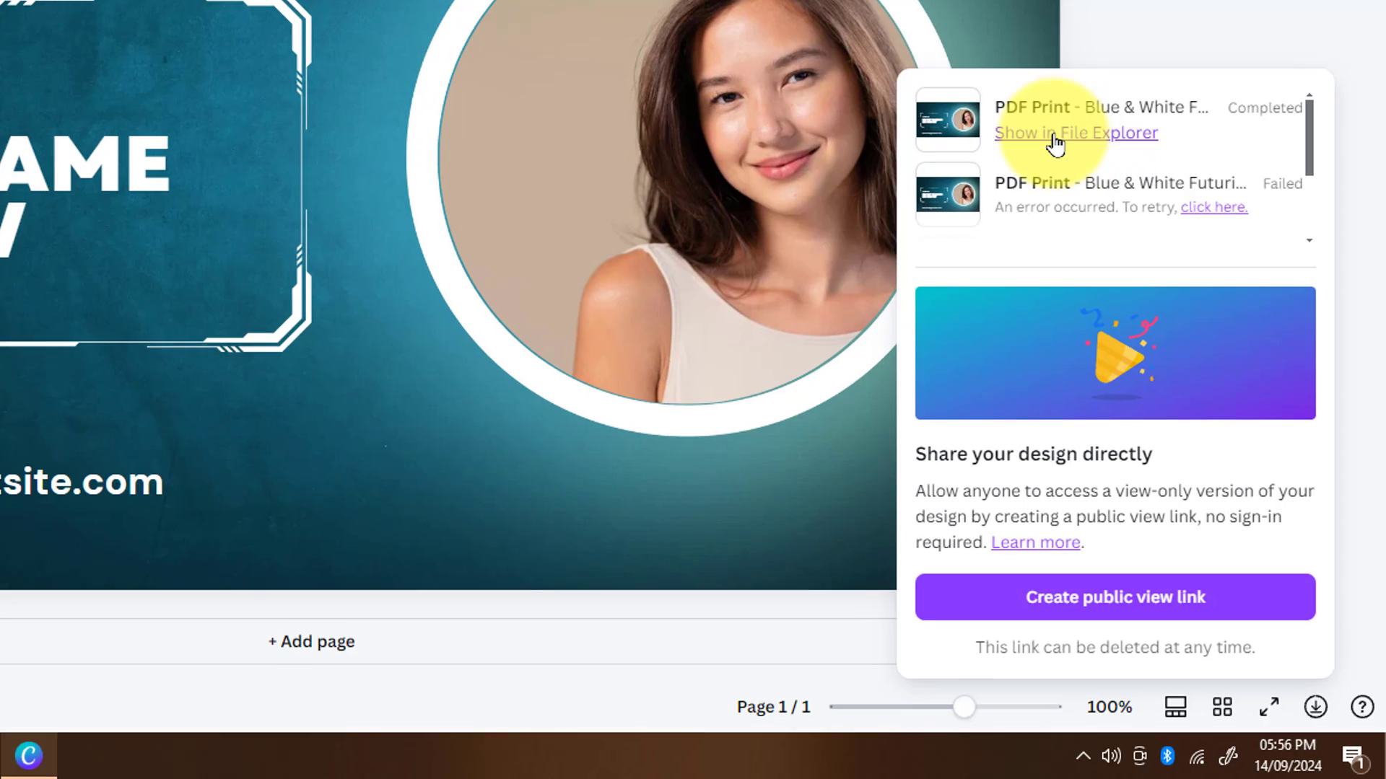
pyautogui.click(1077, 163)
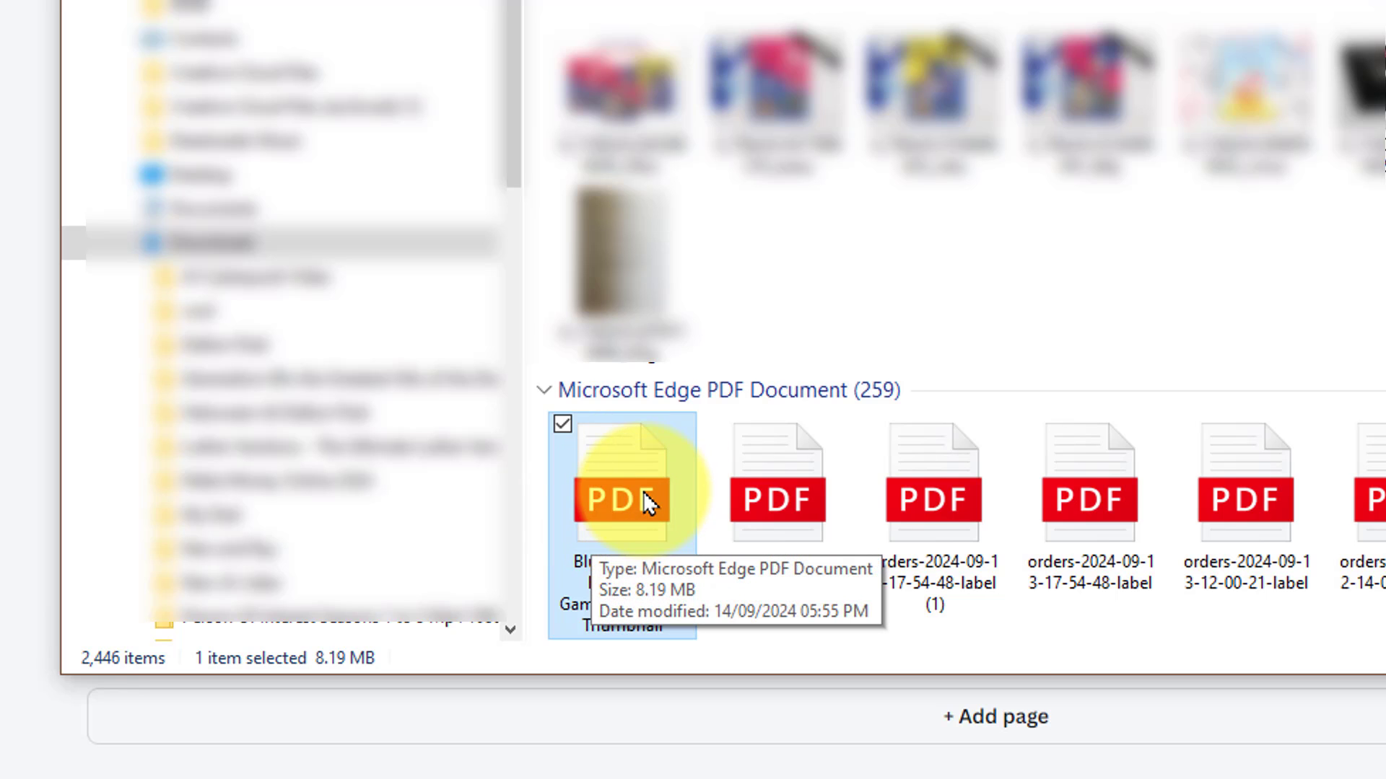
pyautogui.doubleClick(643, 491)
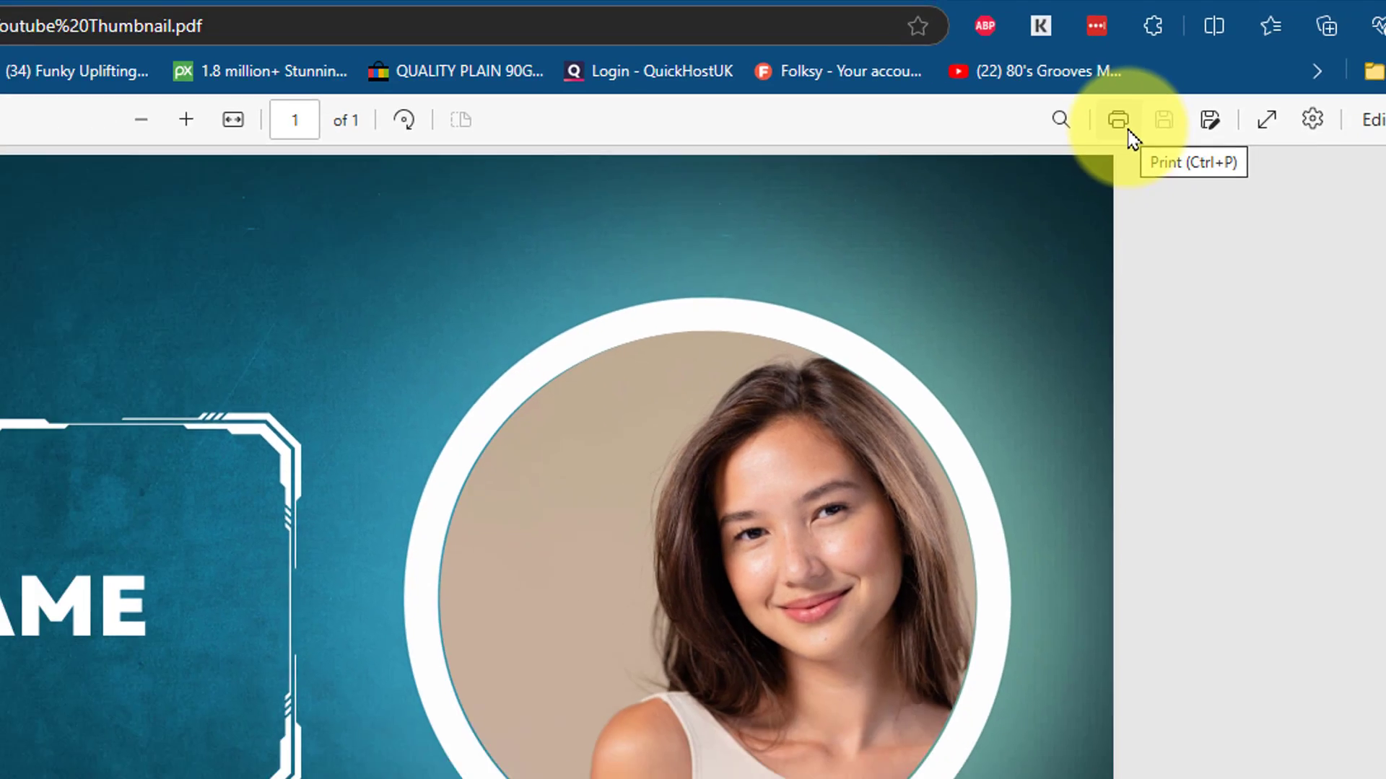
# Open the print settings for the thumbnail PDF and show the additional settings for paper size, scale and pages per sheet.
pyautogui.click(1112, 146)
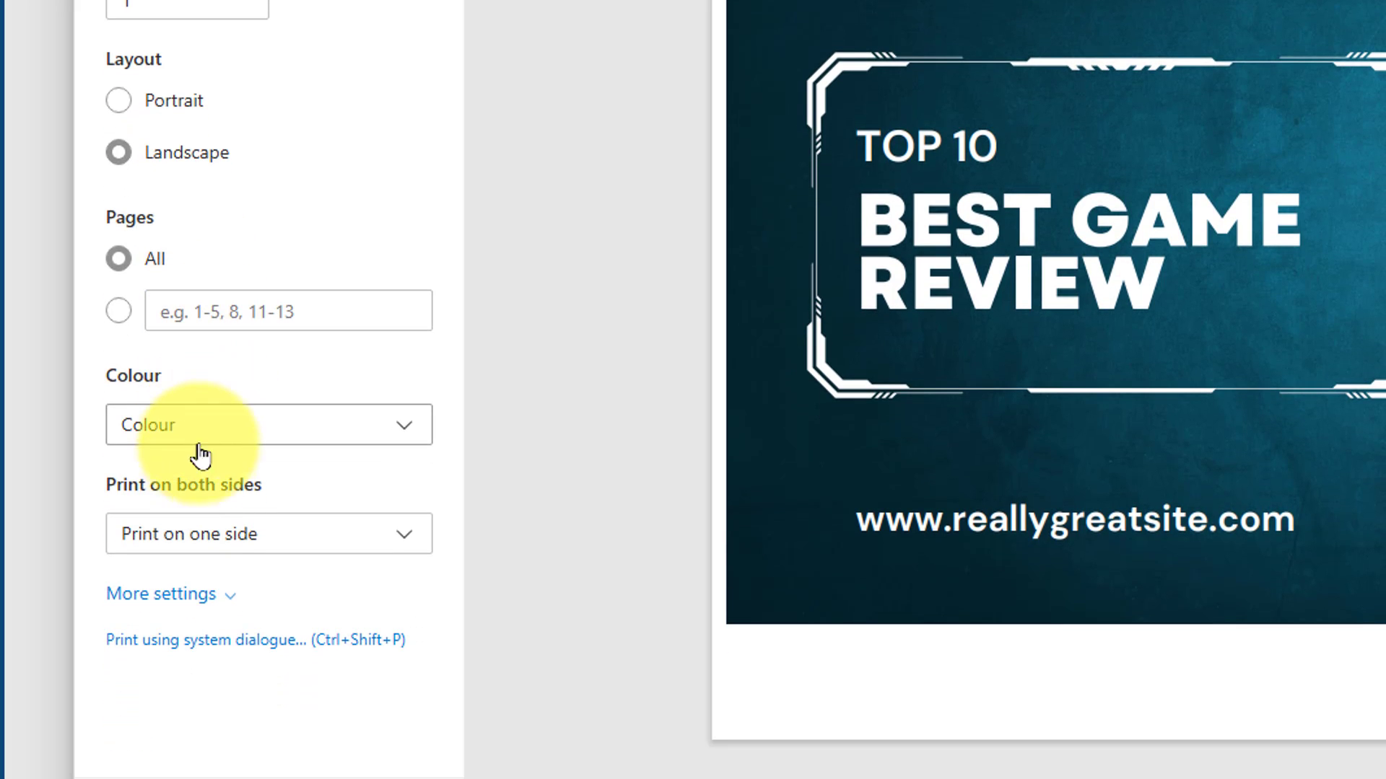
pyautogui.click(195, 610)
pyautogui.scroll(-4, 284, 674)
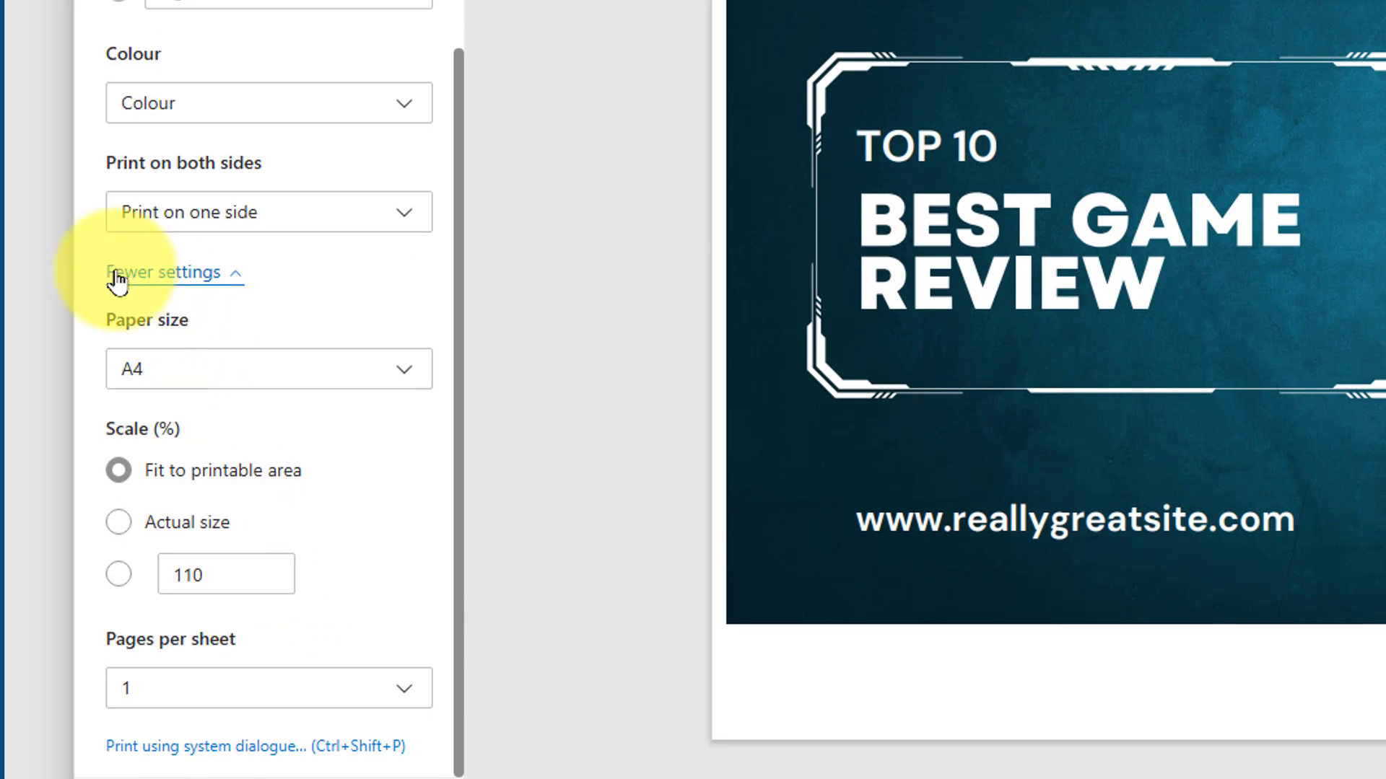
pyautogui.click(144, 280)
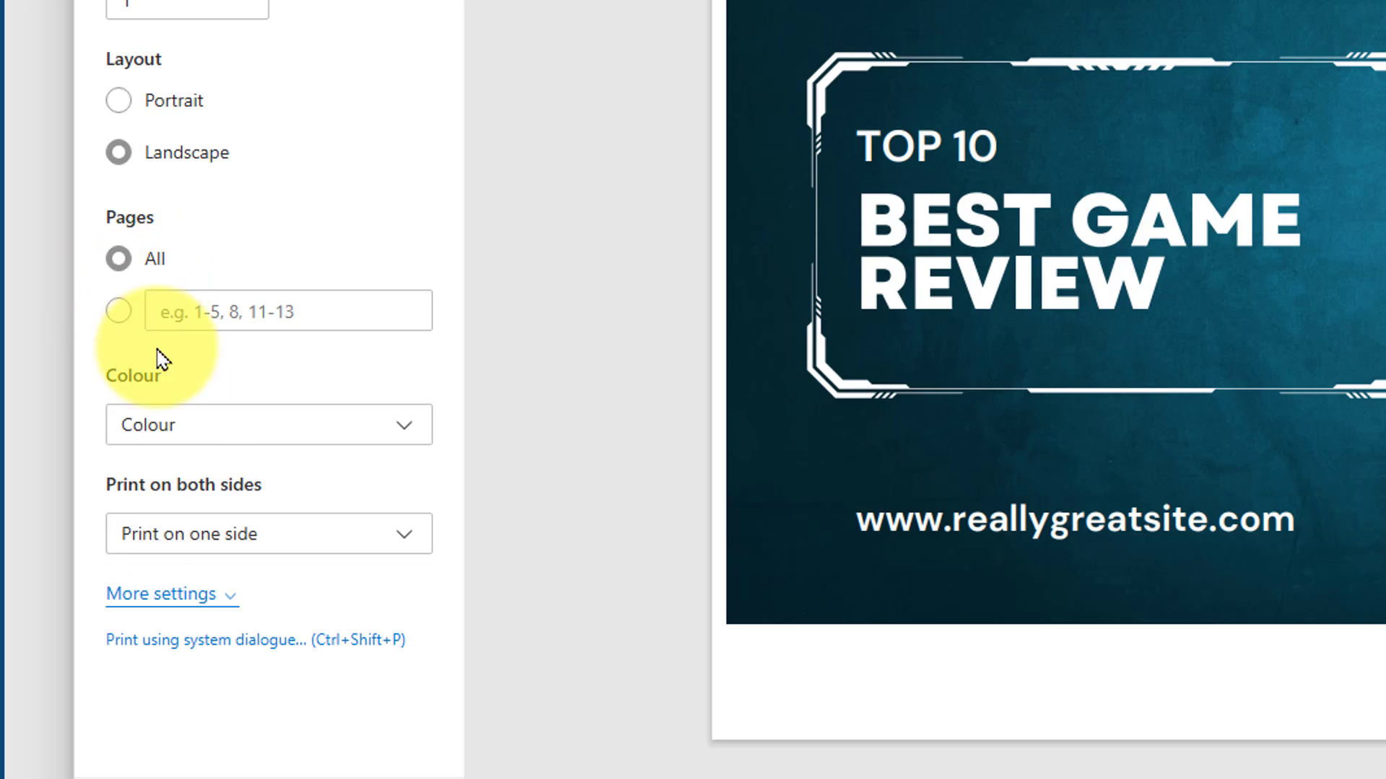
pyautogui.click(189, 601)
pyautogui.scroll(-2, 217, 606)
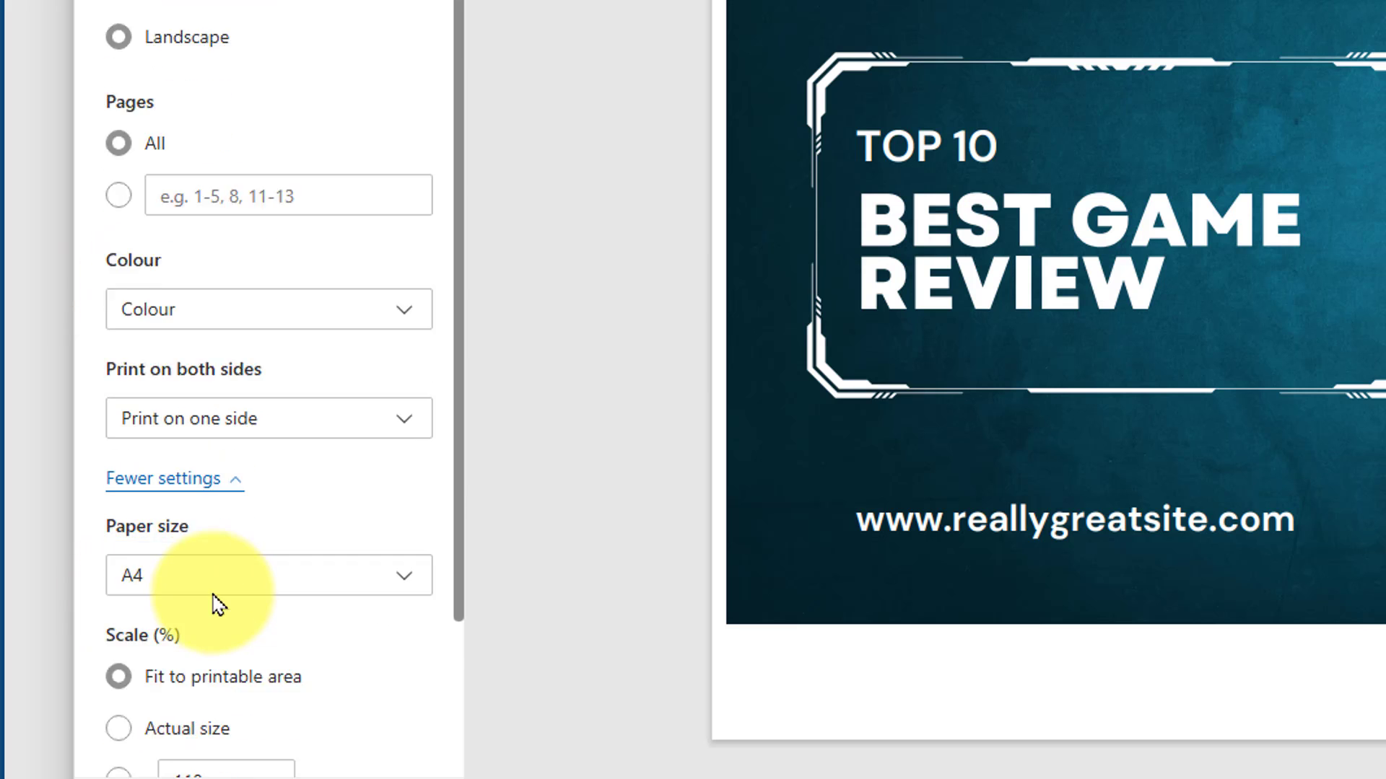
# View the available paper sizes in the print settings, keep A4, and cancel printing.
pyautogui.scroll(-3, 181, 505)
pyautogui.click(184, 380)
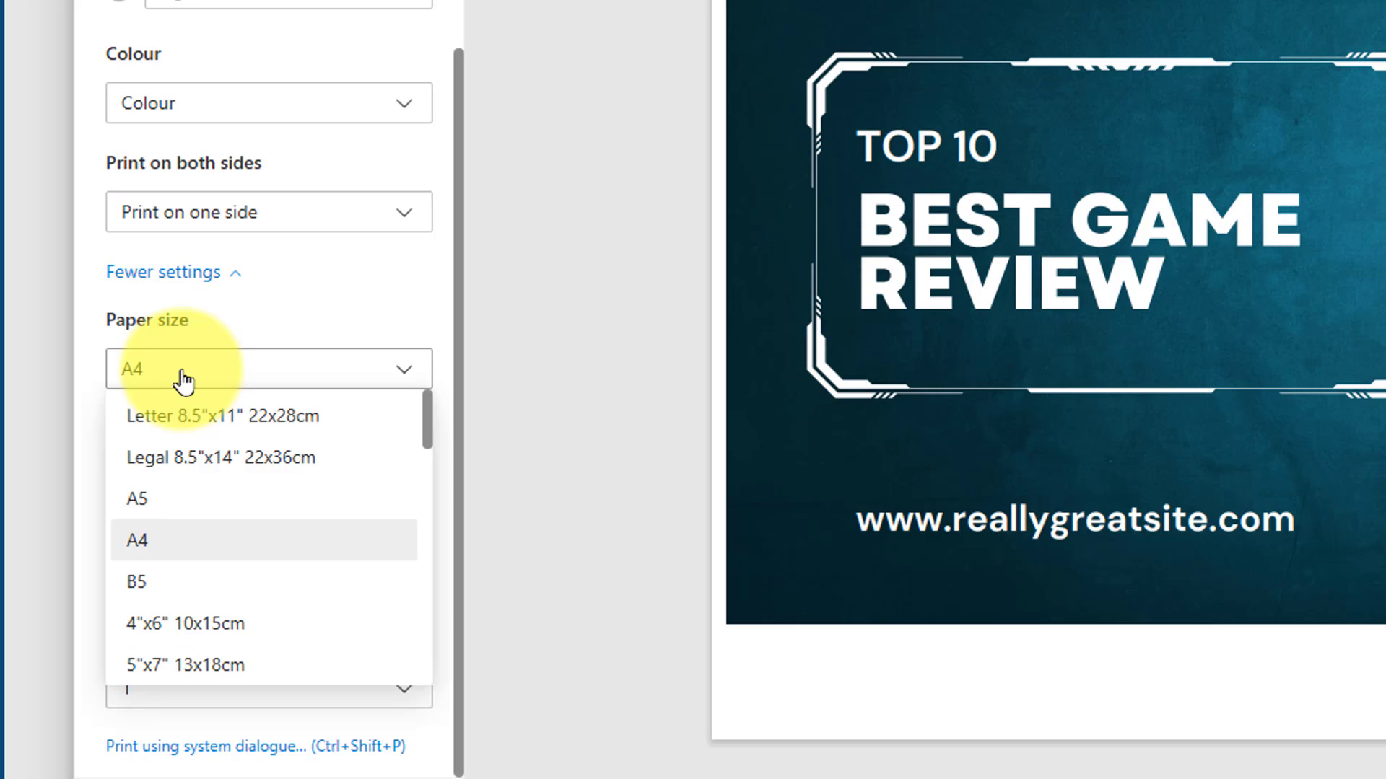
pyautogui.click(261, 326)
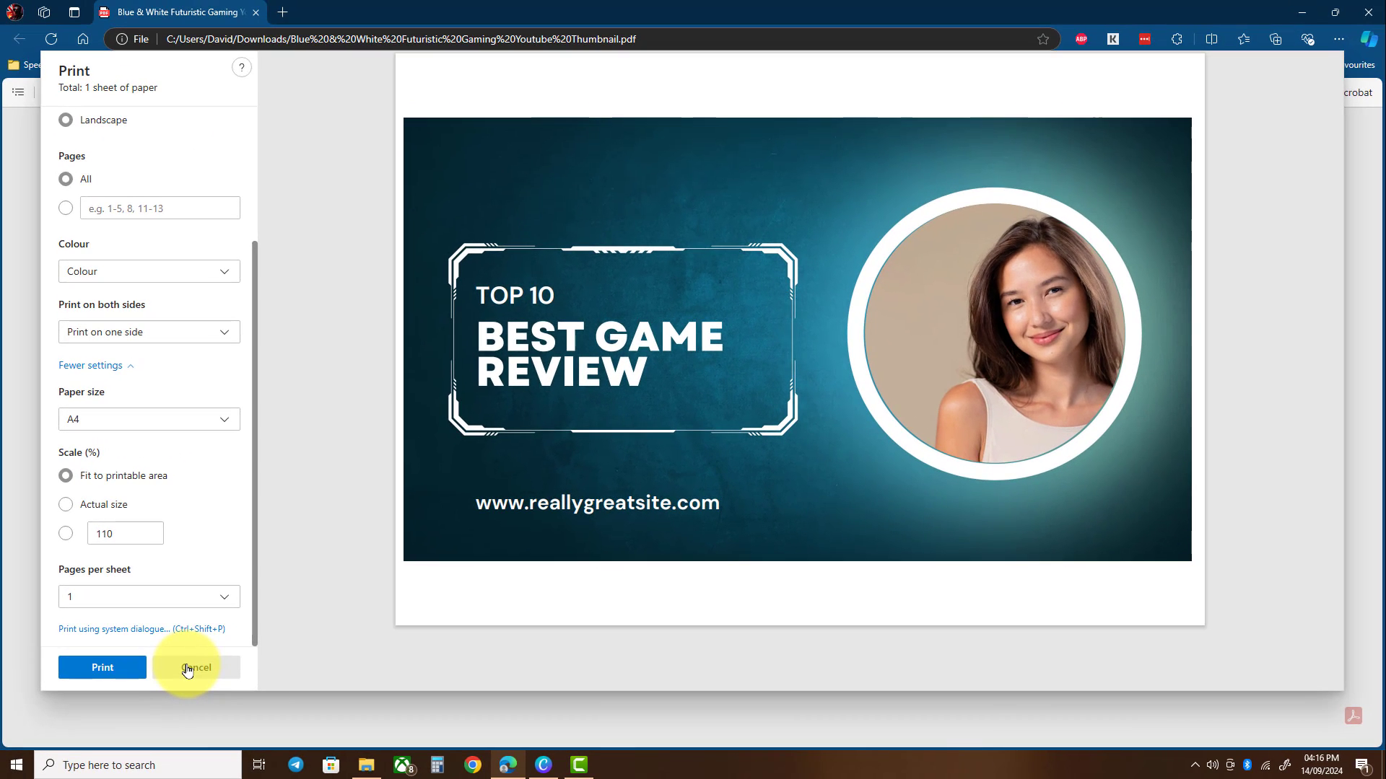
pyautogui.click(187, 669)
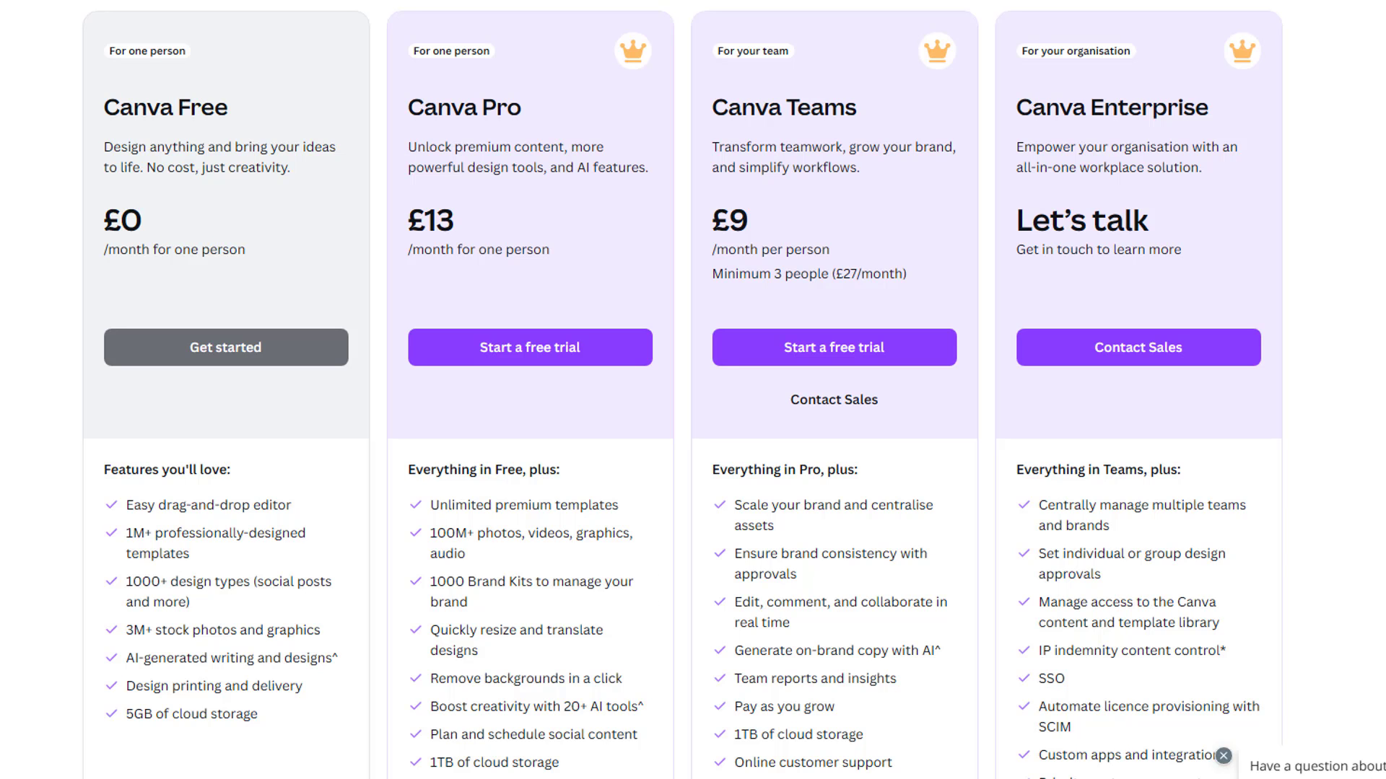
# Compare the yearly and monthly prices of the Canva plans for individuals and teams.
pyautogui.scroll(4, 859, 413)
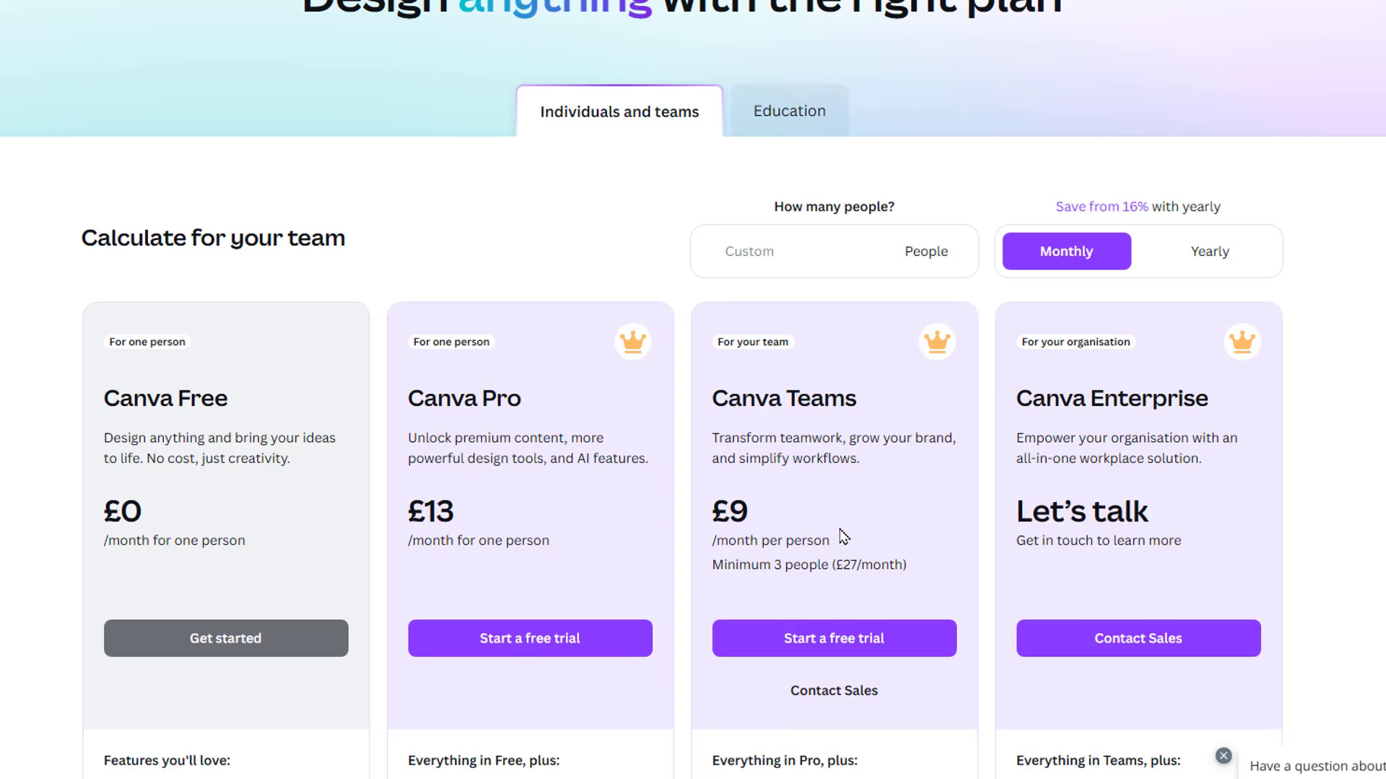
pyautogui.click(1238, 250)
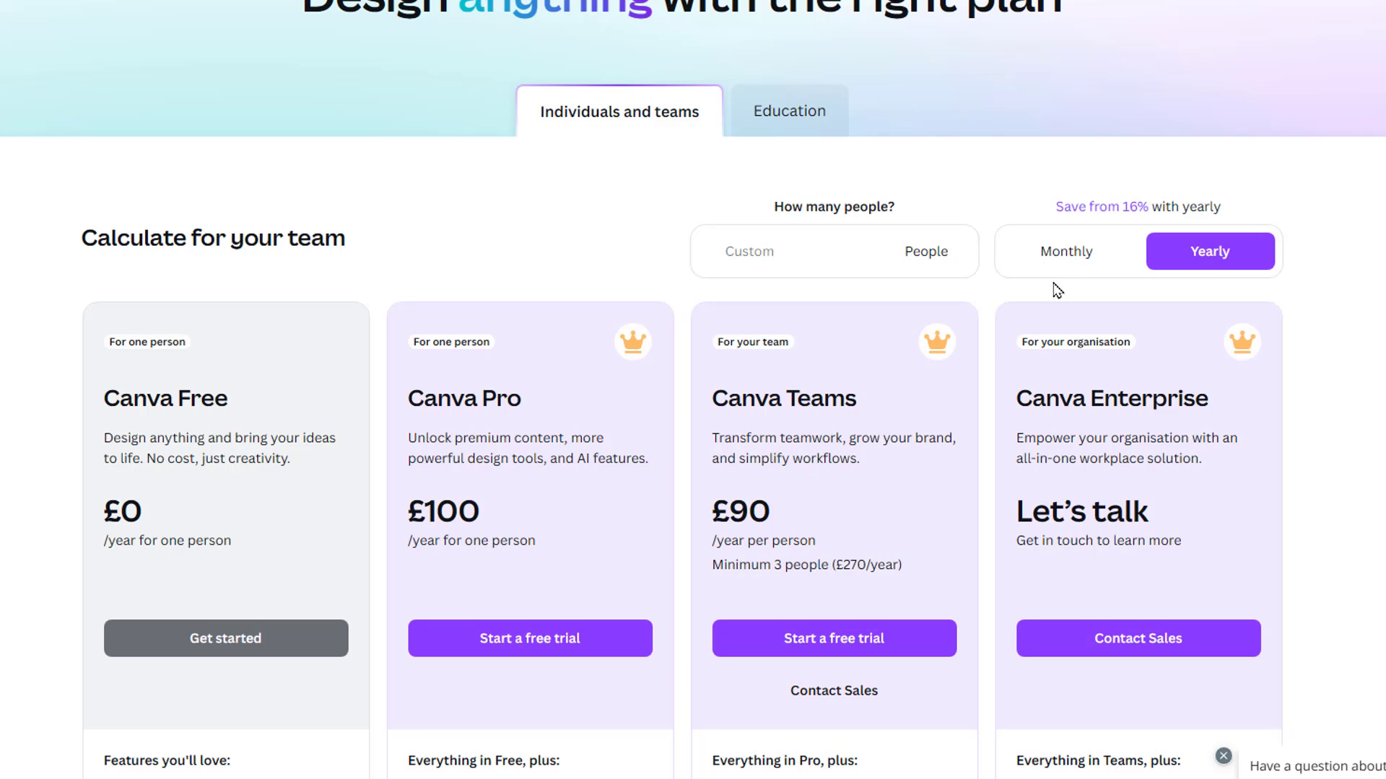
pyautogui.click(1079, 263)
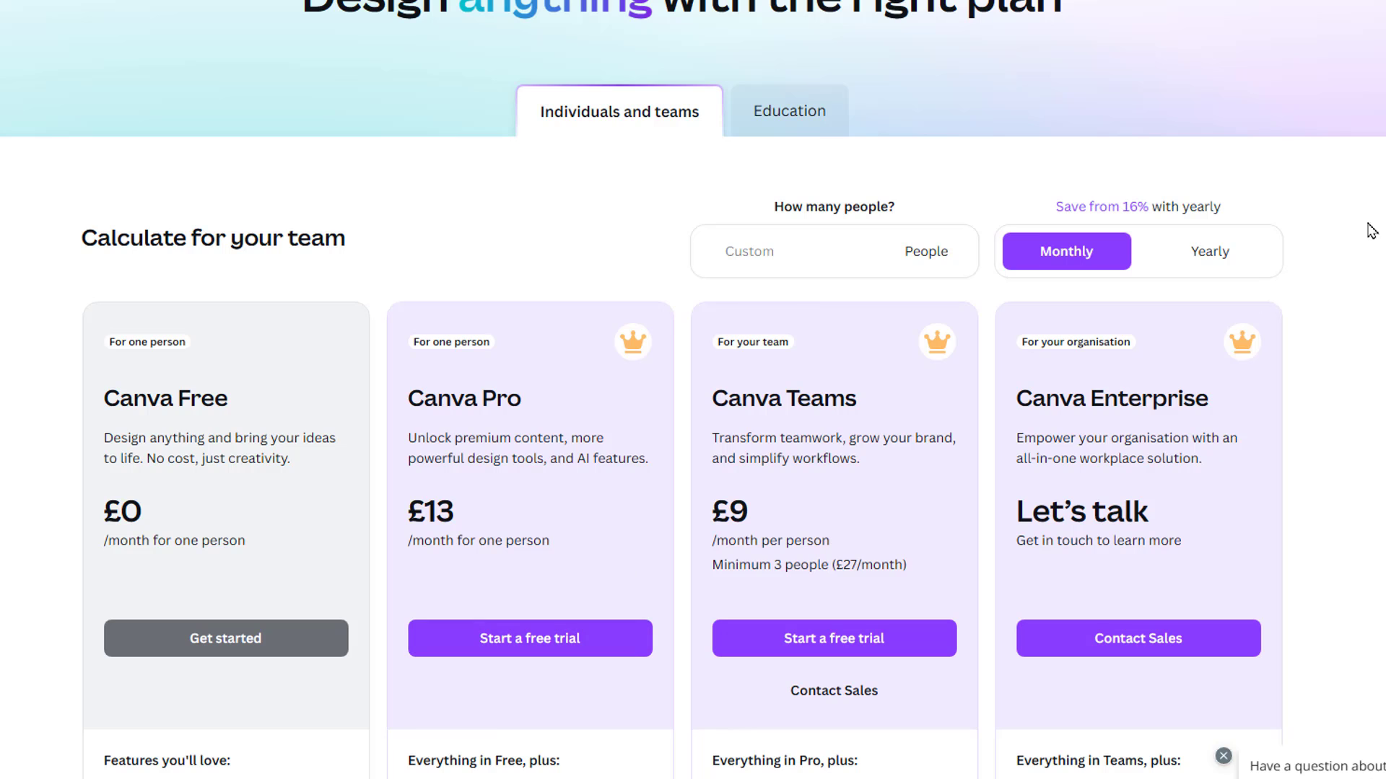
pyautogui.scroll(5, 693, 390)
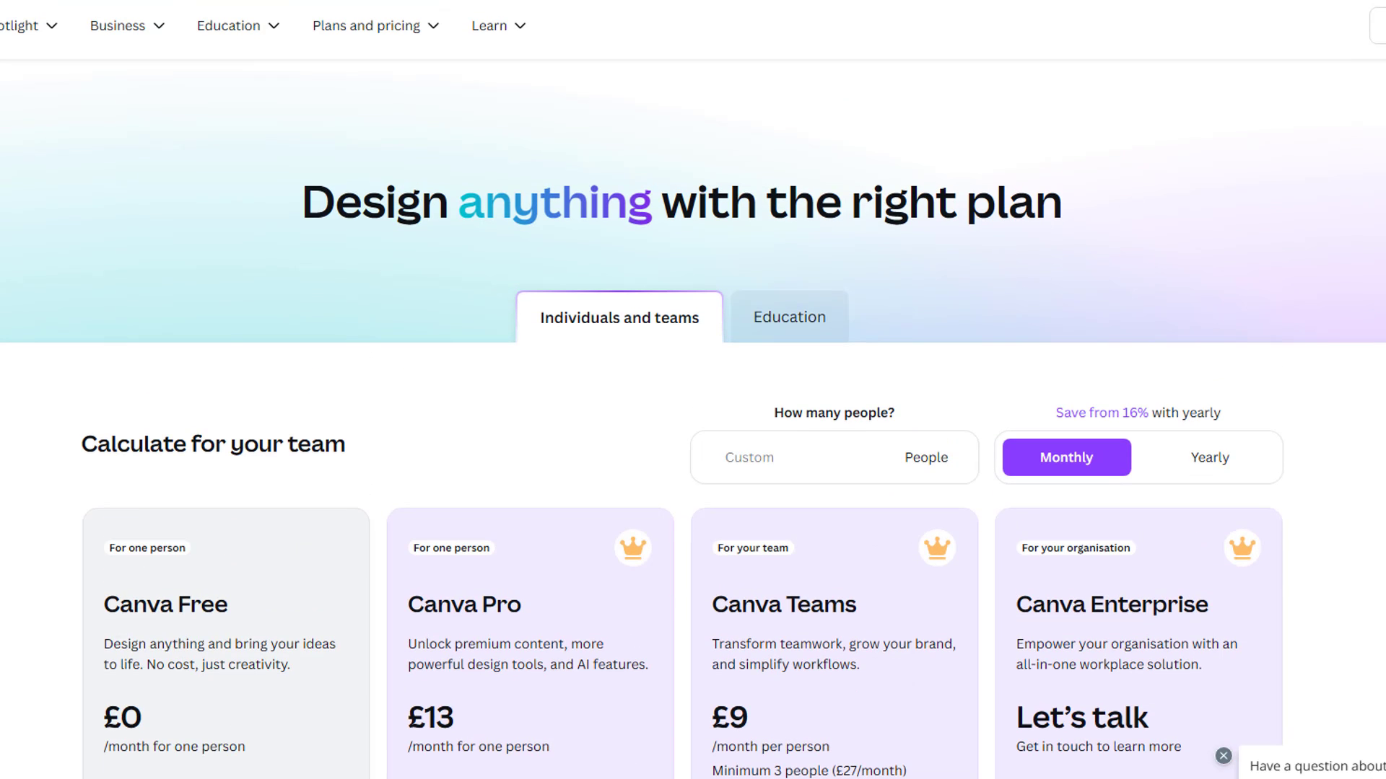